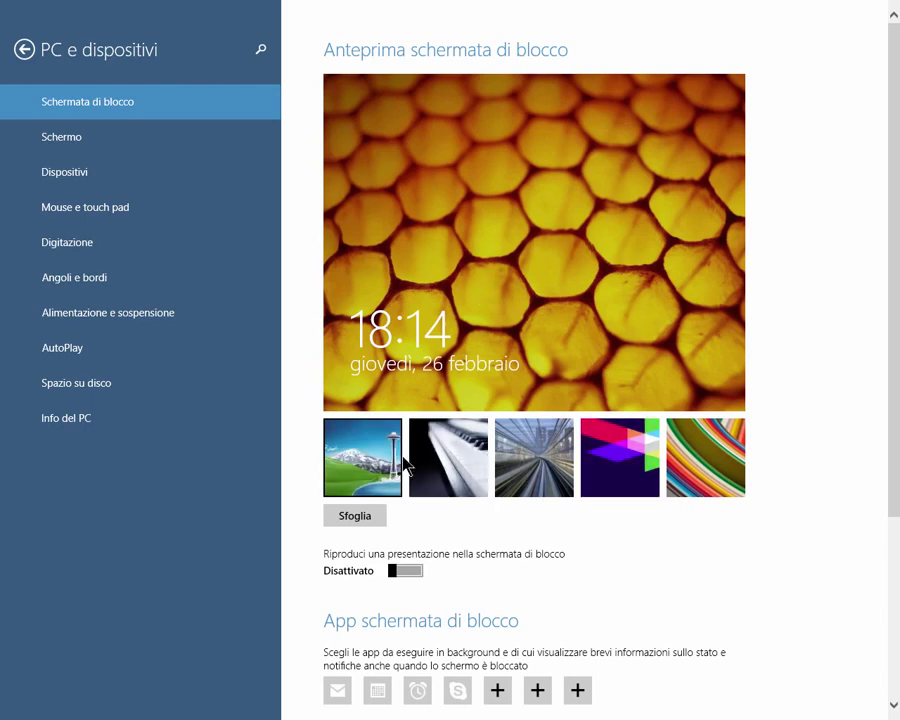
# Set the Space Needle landscape as the lock screen picture and turn on the lock screen slideshow.
pyautogui.click(384, 469)
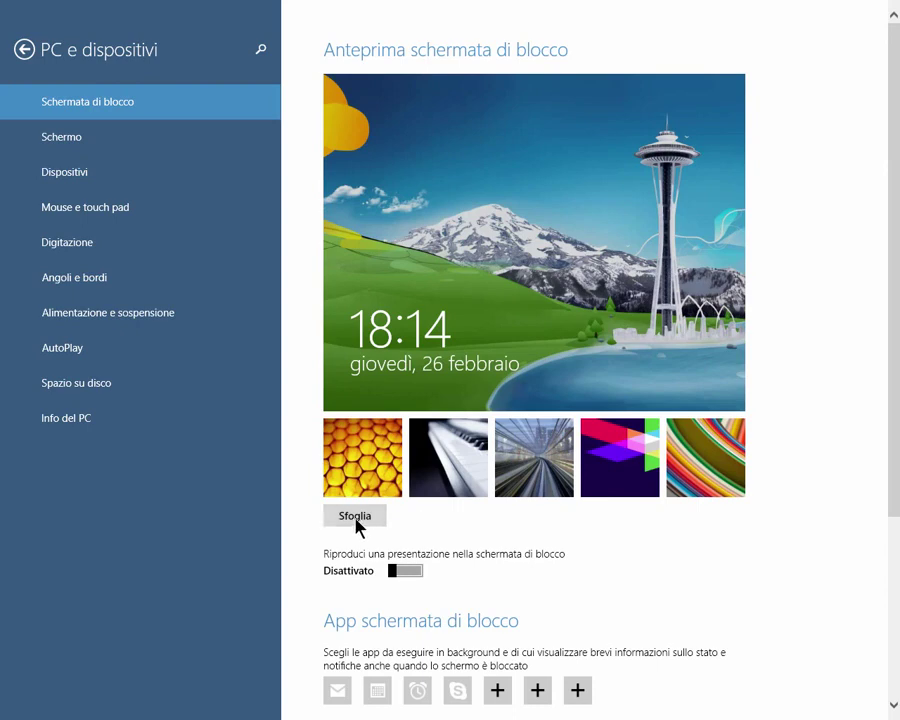
pyautogui.click(393, 572)
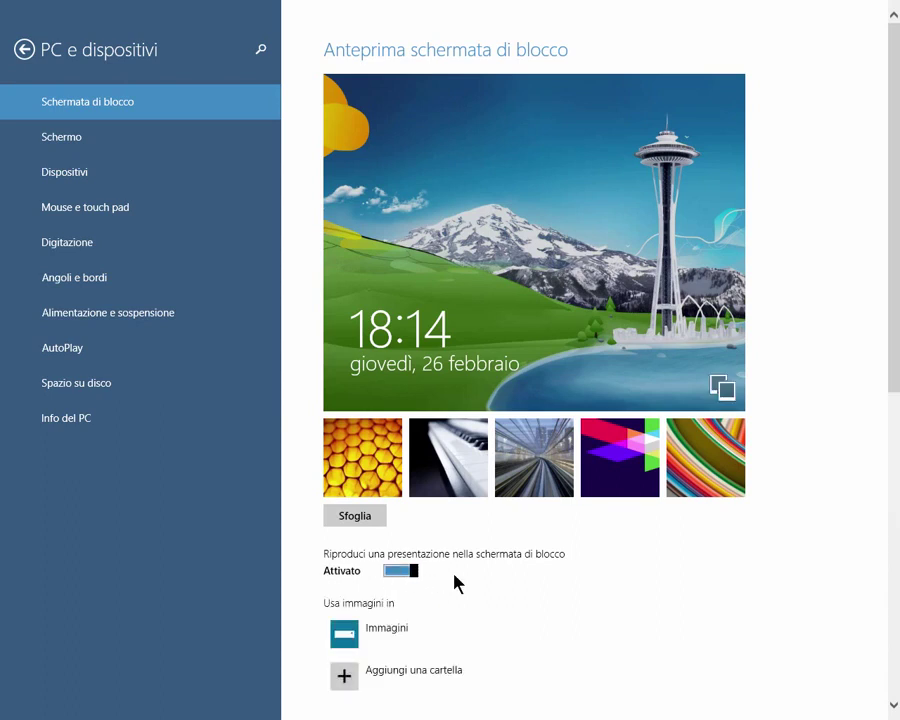
# Examine the slideshow options, including the screen-off delay choices, and the apps that can be added to the lock screen.
pyautogui.scroll(-3, 458, 583)
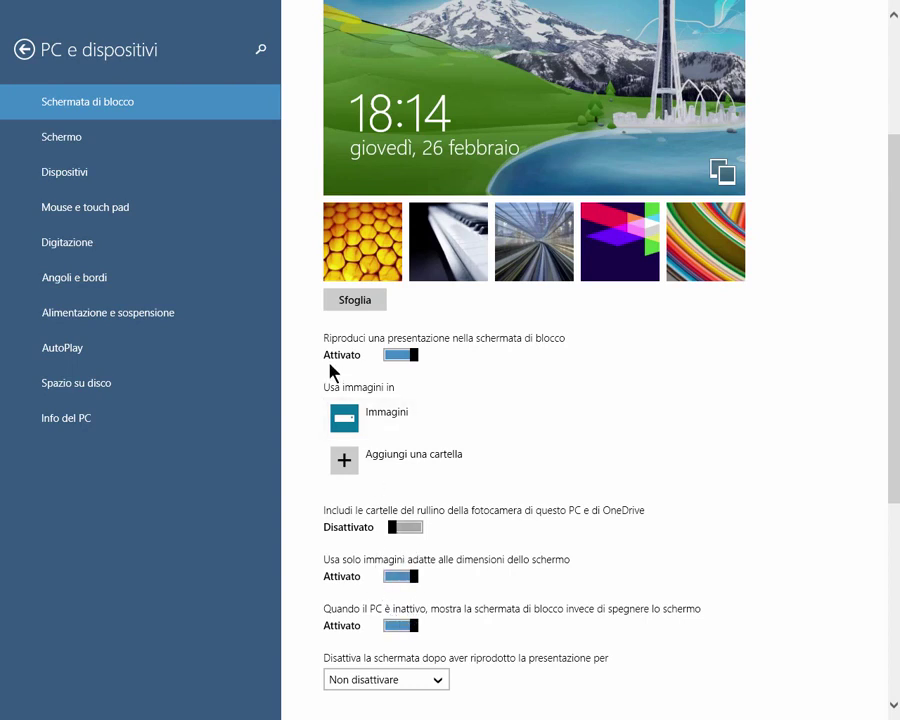
pyautogui.scroll(-3, 474, 418)
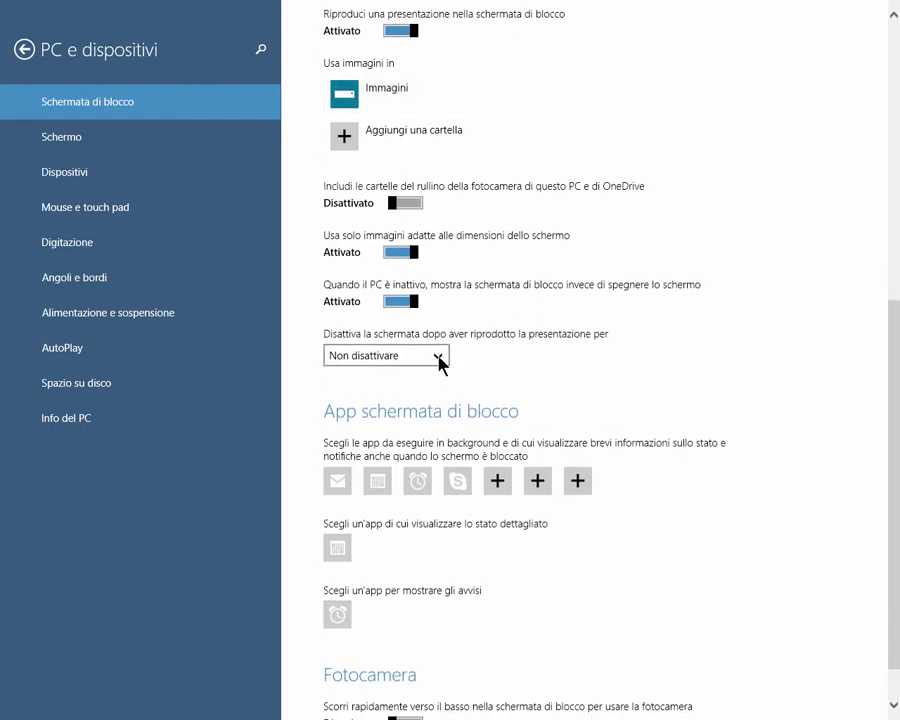
pyautogui.click(438, 357)
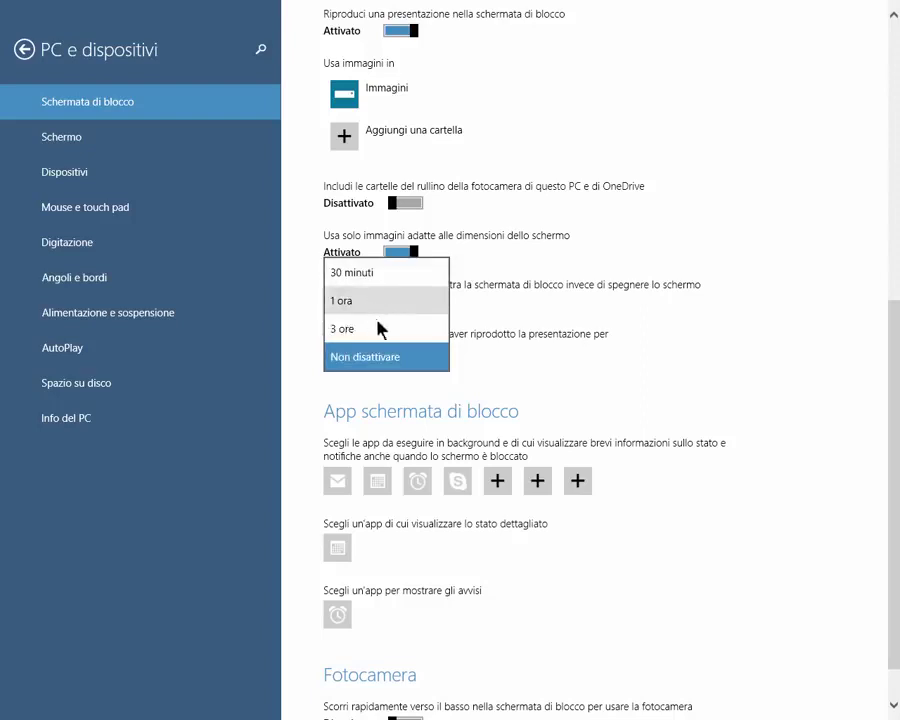
pyautogui.click(567, 387)
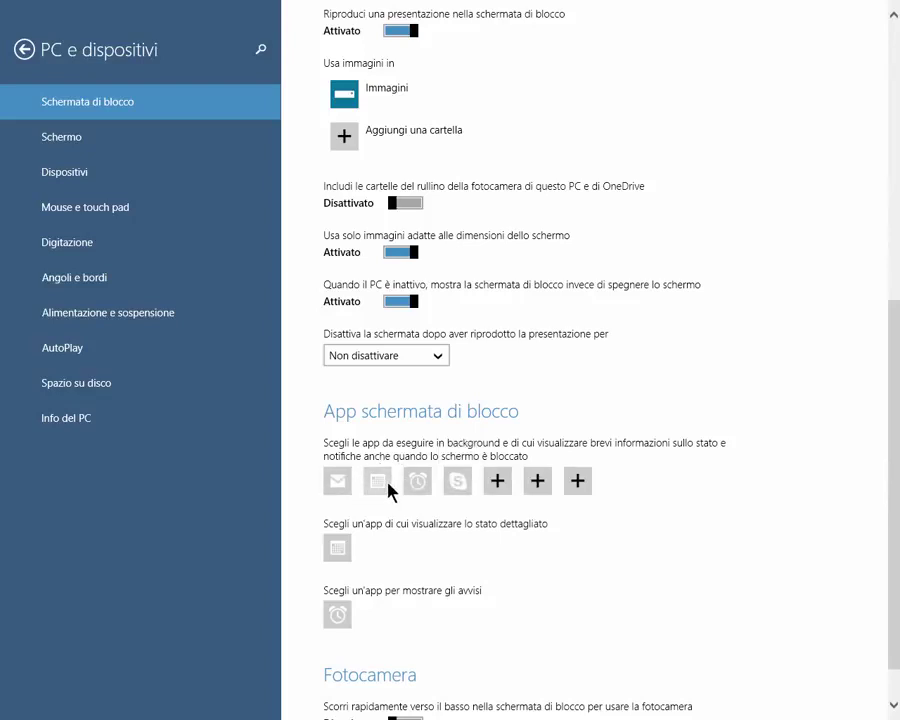
pyautogui.click(497, 483)
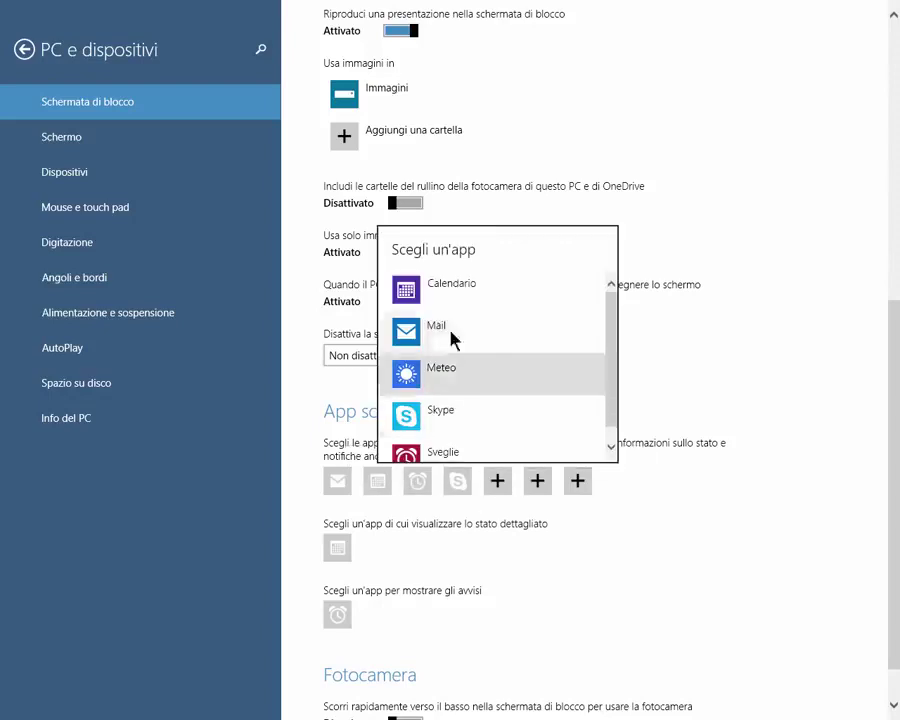
pyautogui.click(612, 537)
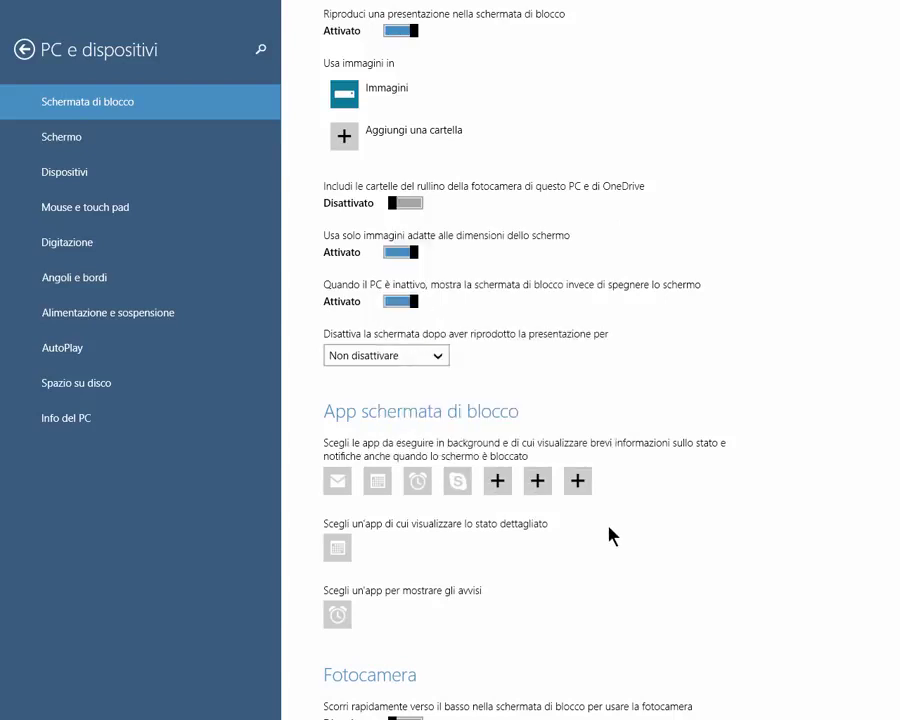
# Open the Schermo settings and examine the resolution slider and the available screen orientations, keeping 1280 x 1024 and Orizzontale.
pyautogui.click(49, 145)
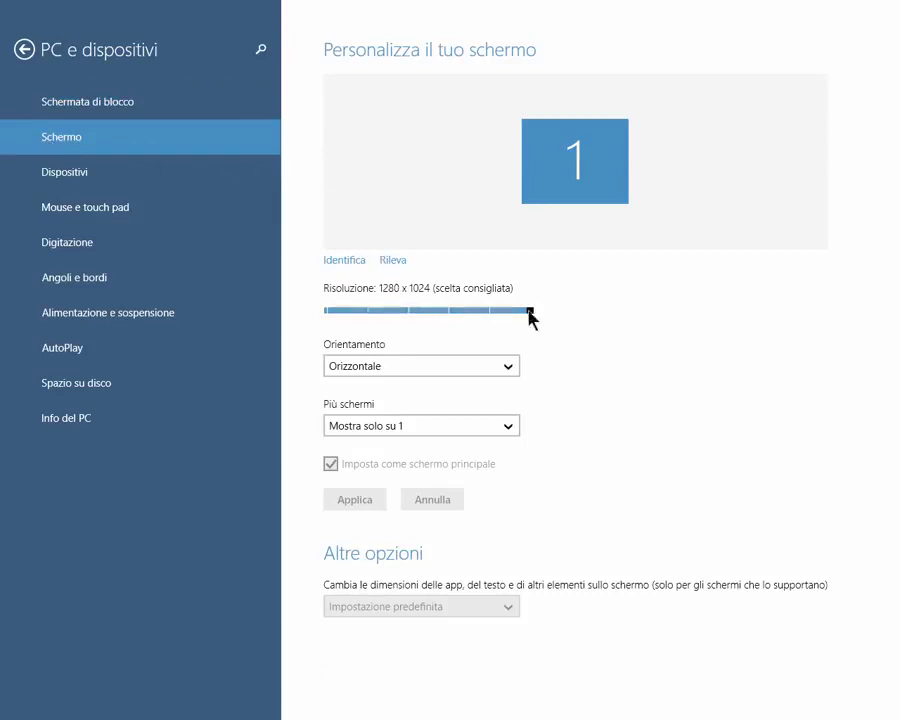
pyautogui.moveTo(523, 313); pyautogui.dragTo(543, 322)
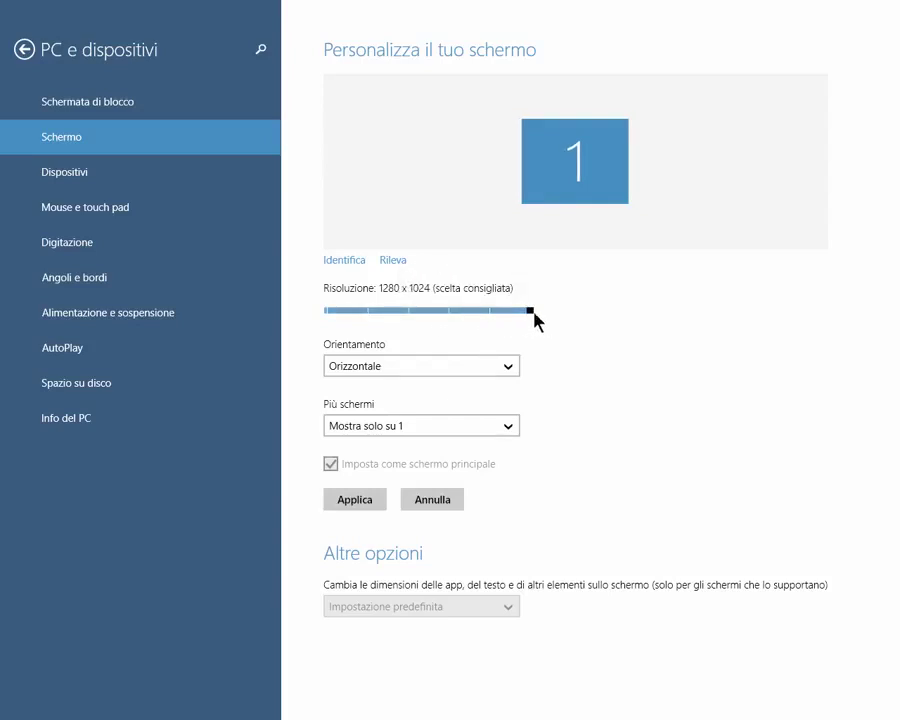
pyautogui.click(512, 373)
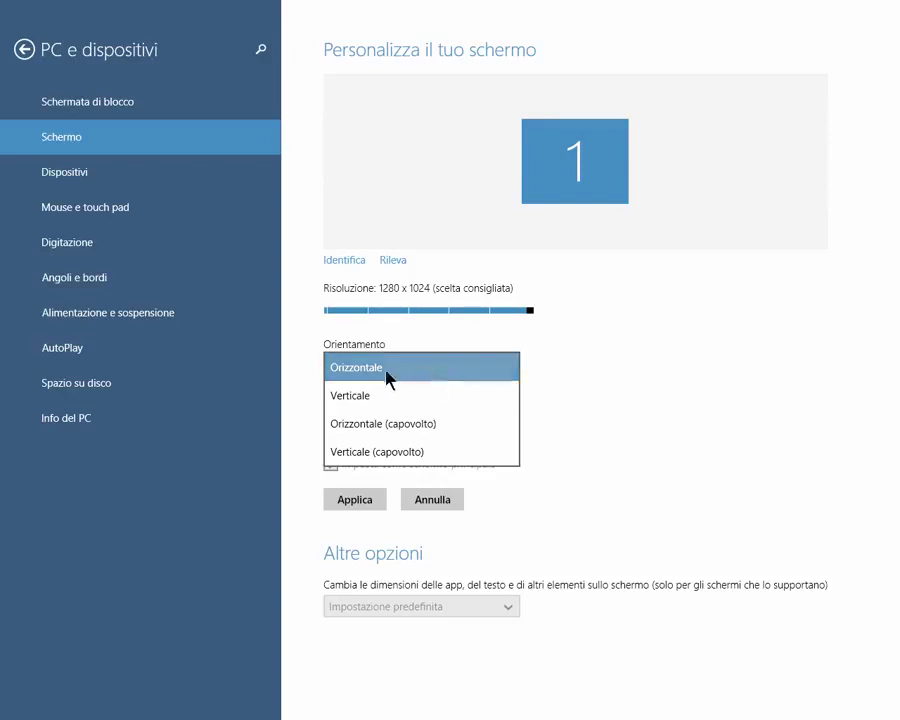
pyautogui.click(568, 427)
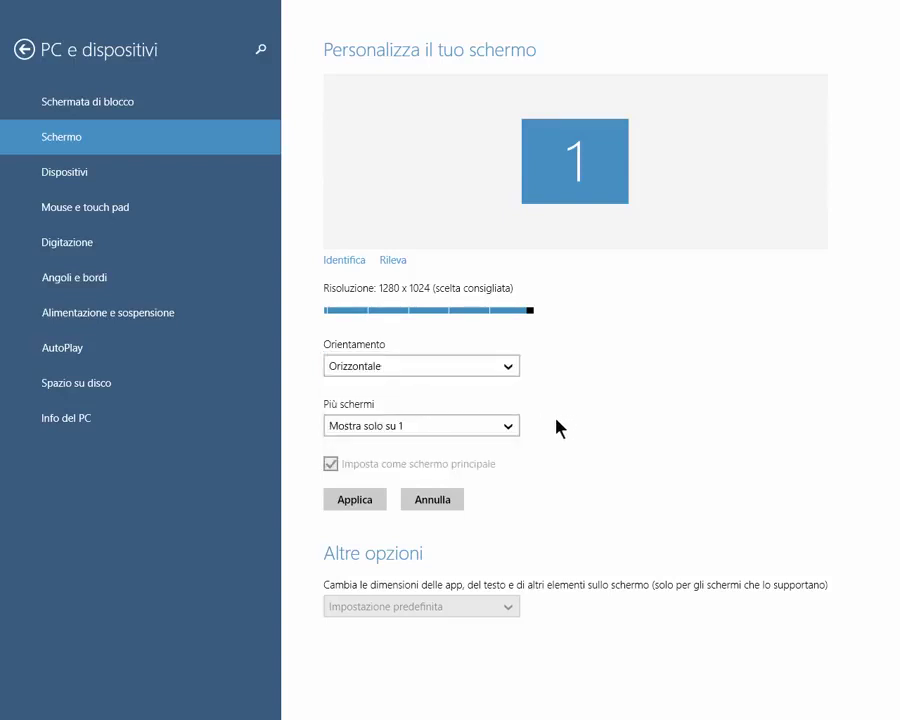
# Look through the printers and other connected devices in the Dispositivi settings.
pyautogui.click(52, 184)
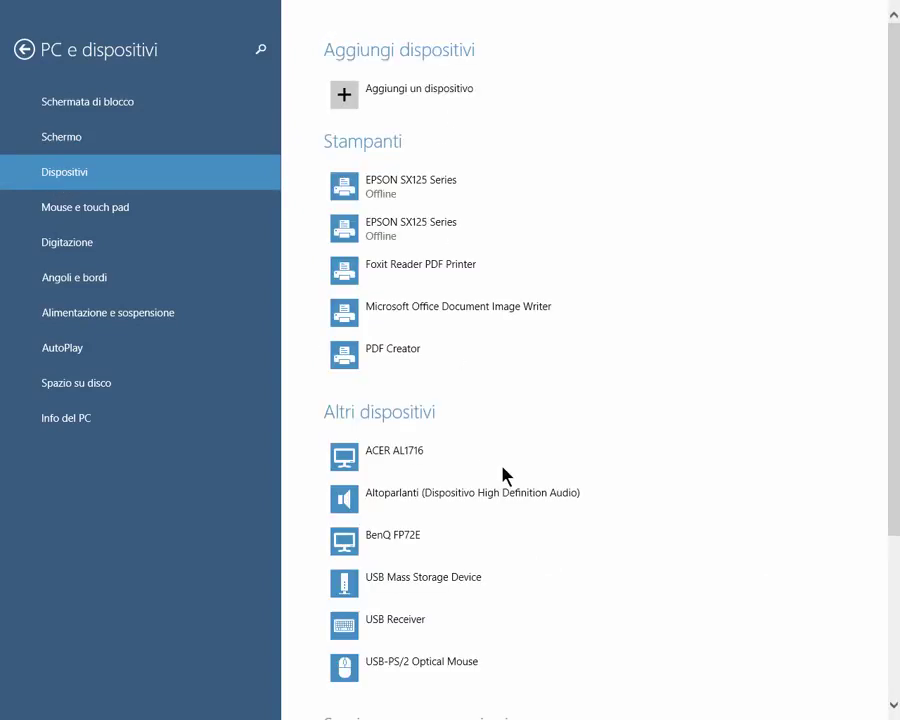
pyautogui.scroll(-2, 565, 486)
pyautogui.scroll(2, 565, 486)
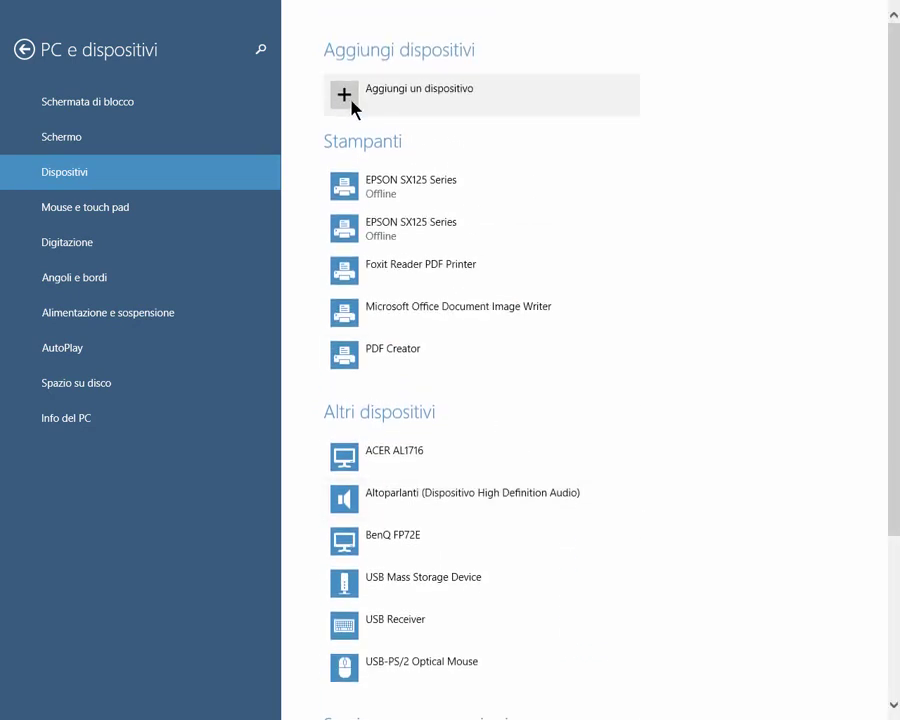
# Open the Mouse e touch pad settings and examine the choices for the primary button and wheel scrolling.
pyautogui.click(80, 215)
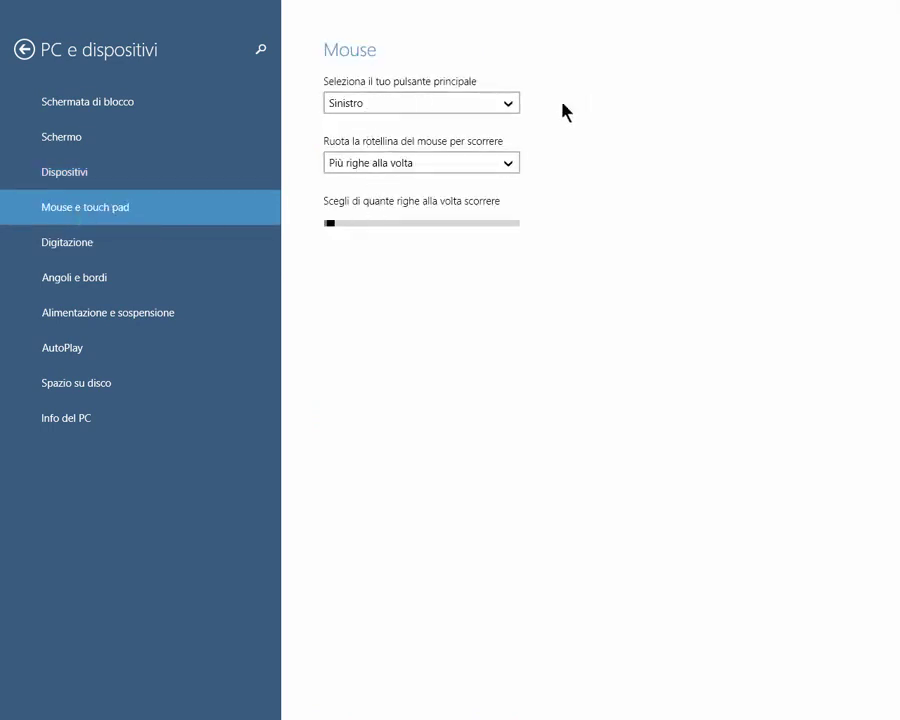
pyautogui.click(510, 112)
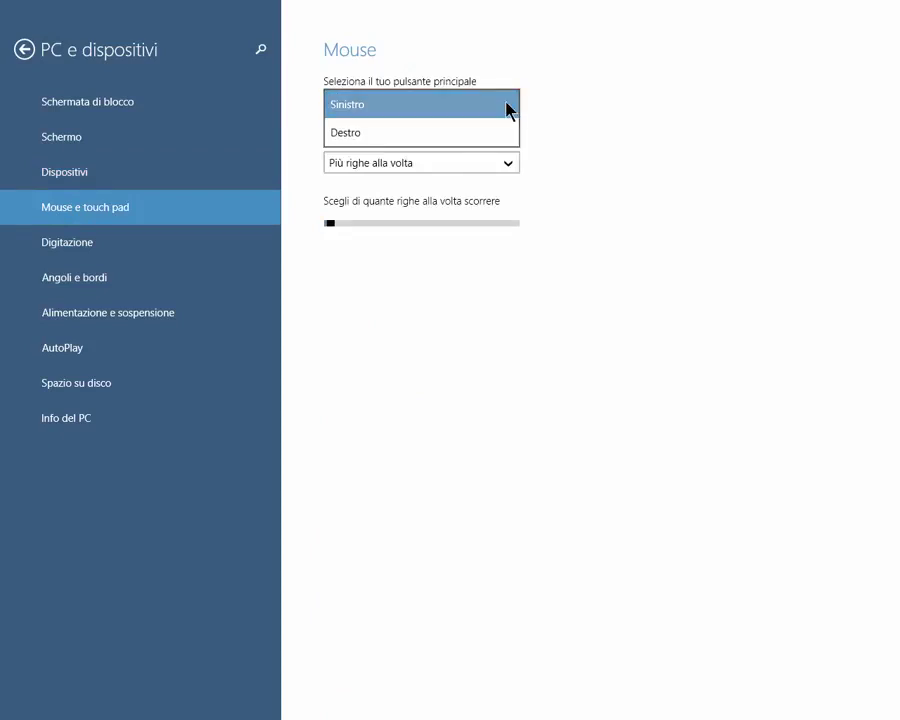
pyautogui.click(508, 106)
pyautogui.click(510, 163)
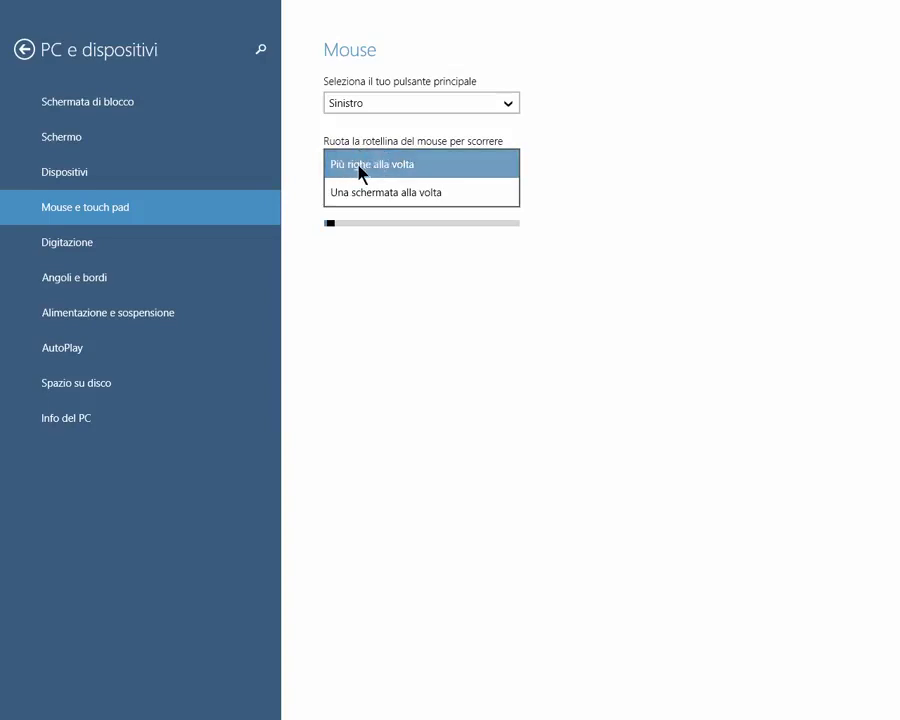
pyautogui.click(382, 260)
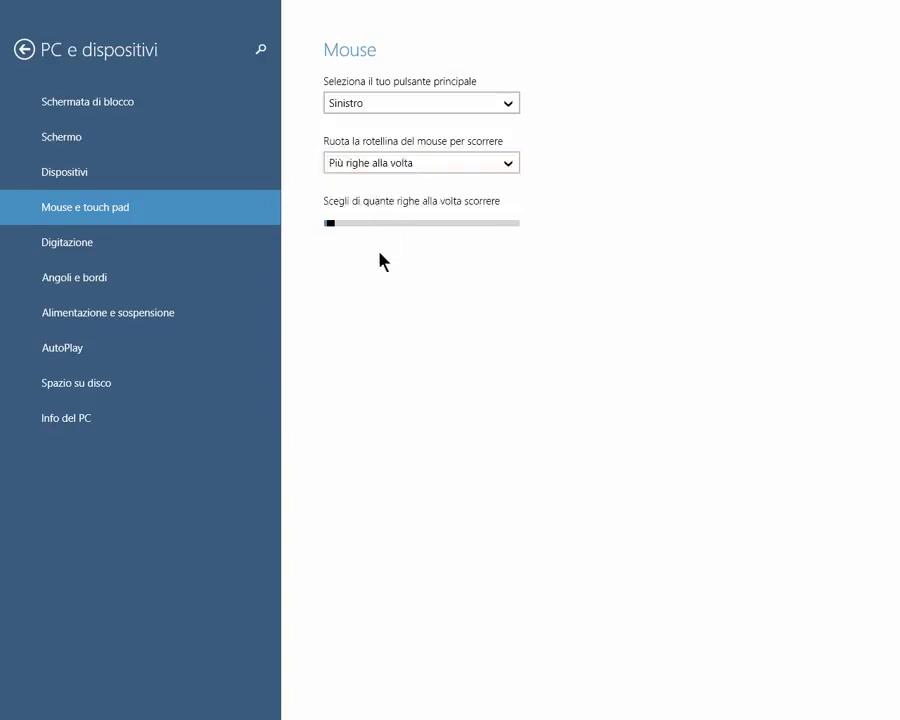
# Try a higher scroll line count and the Una schermata alla volta wheel mode, and restore Più righe alla volta with the original low line count.
pyautogui.moveTo(333, 229); pyautogui.dragTo(370, 227)
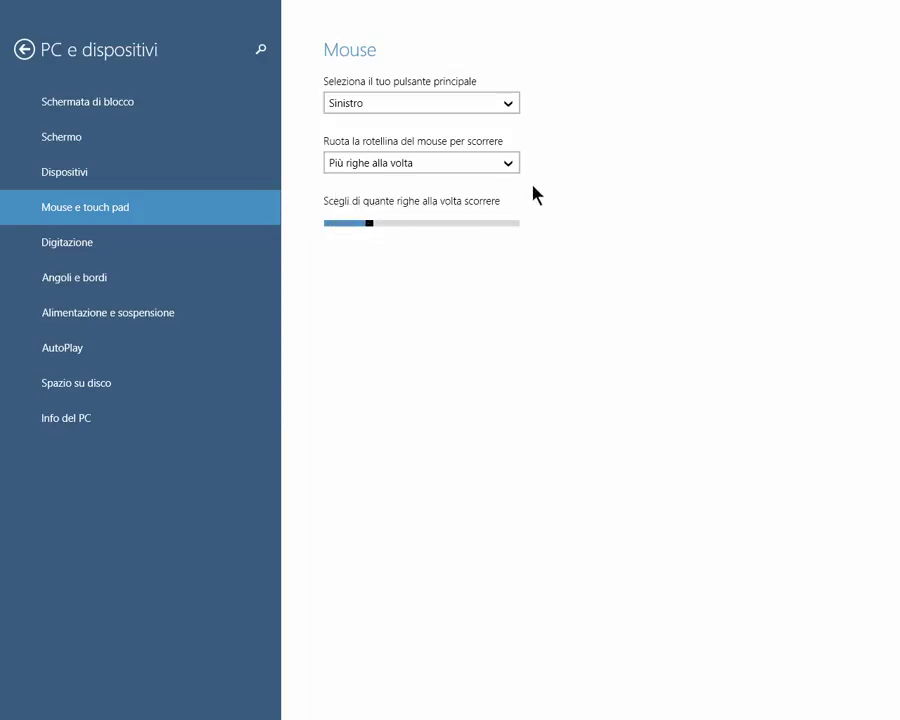
pyautogui.click(512, 164)
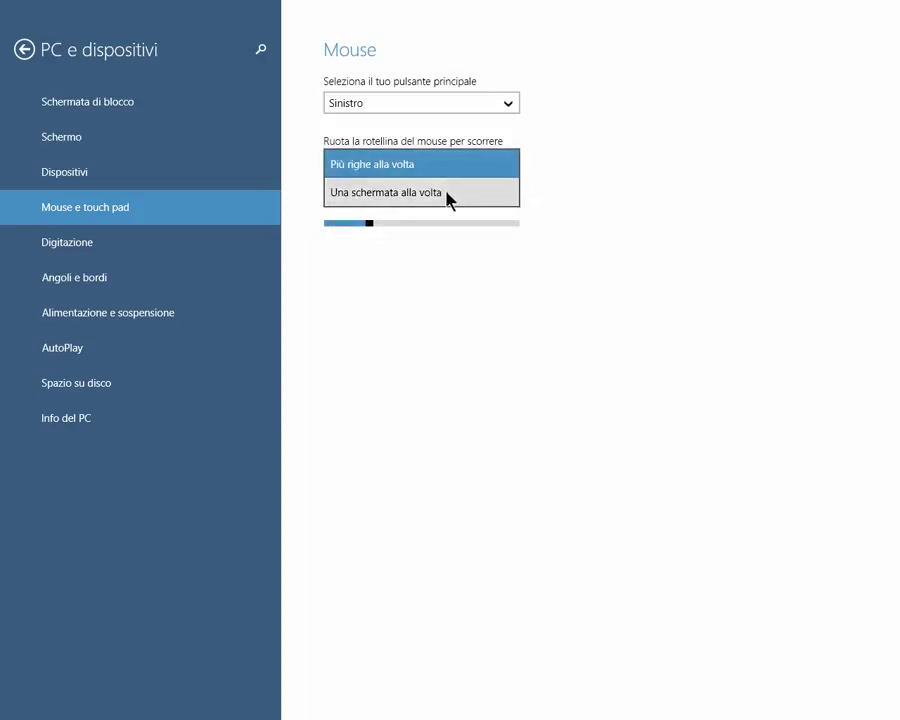
pyautogui.click(448, 196)
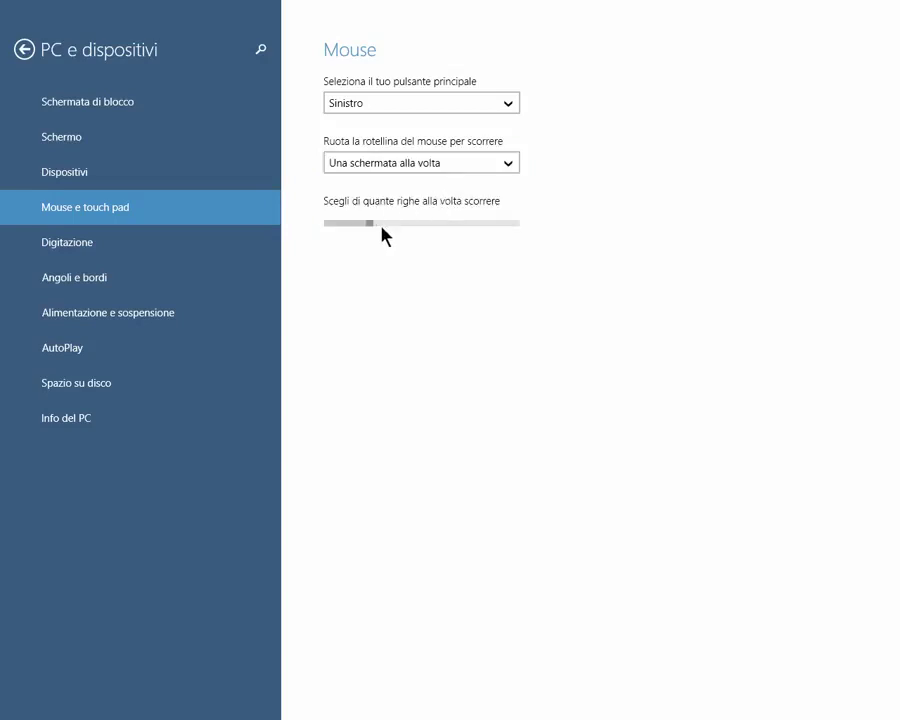
pyautogui.click(468, 166)
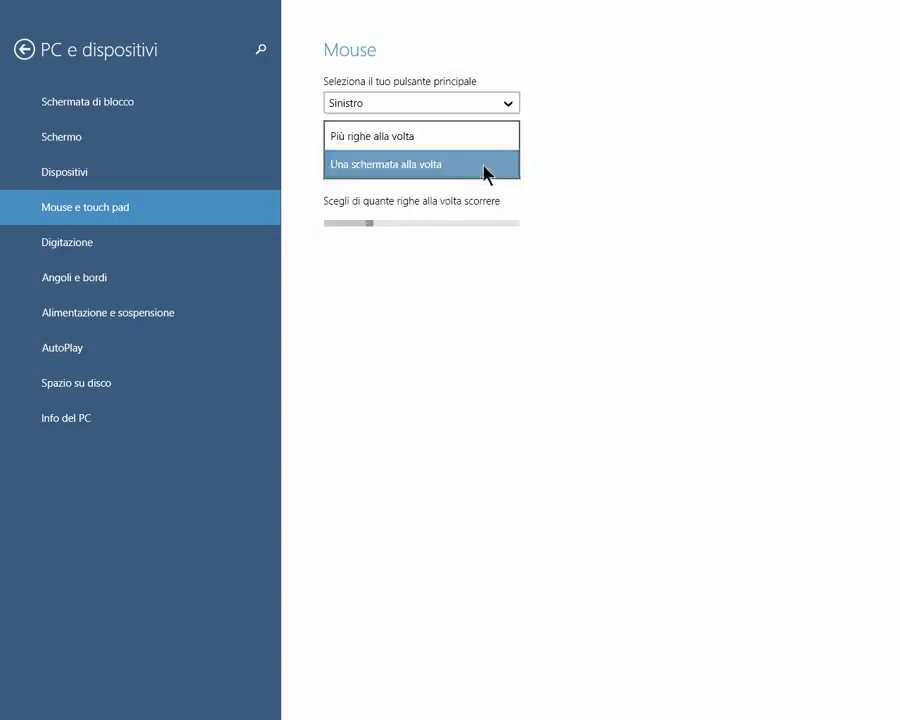
pyautogui.click(452, 144)
pyautogui.moveTo(370, 224); pyautogui.dragTo(332, 229)
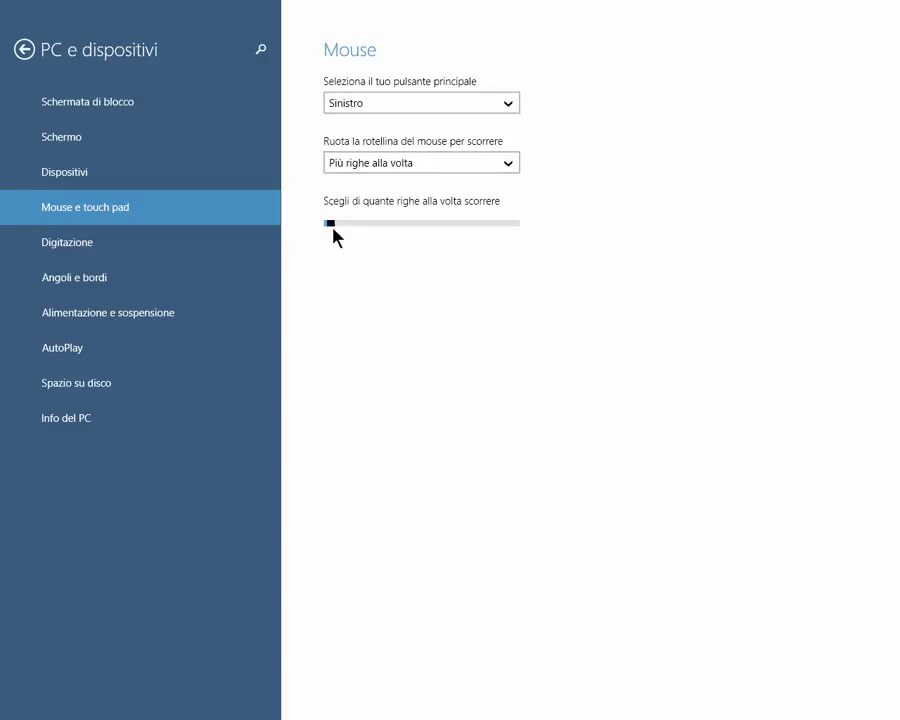
# Open the Digitazione settings and examine the automatic spelling correction and error highlighting options.
pyautogui.click(70, 245)
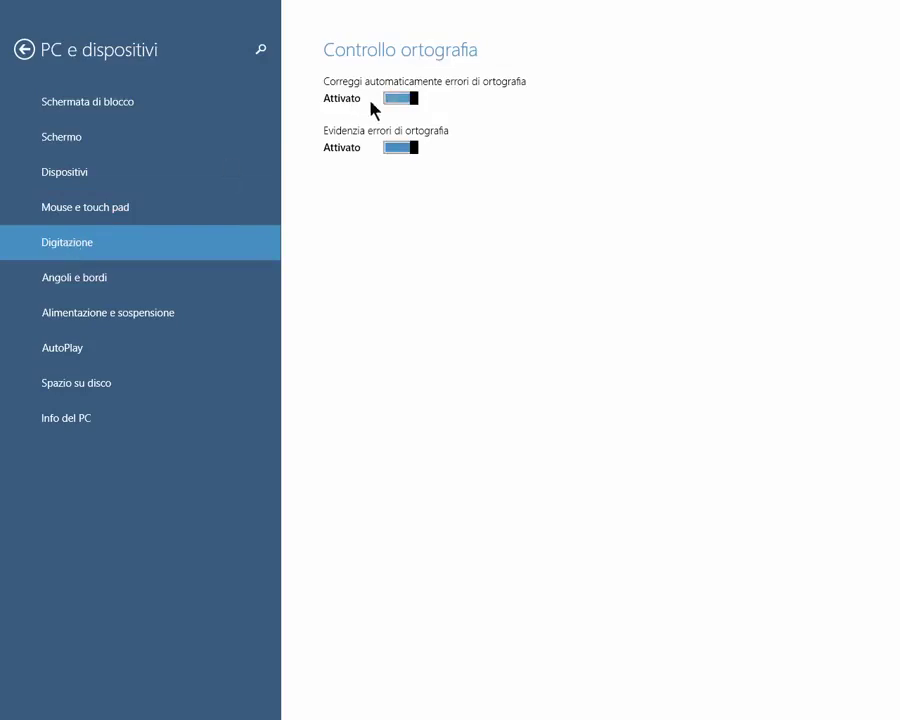
pyautogui.moveTo(416, 104)
pyautogui.mouseDown()
pyautogui.moveTo(378, 108)
pyautogui.moveTo(414, 100)
pyautogui.mouseUp()
# Open the Angoli e bordi settings, check the desktop taskbar for the running Impostazioni PC app, and return to the settings.
pyautogui.click(73, 284)
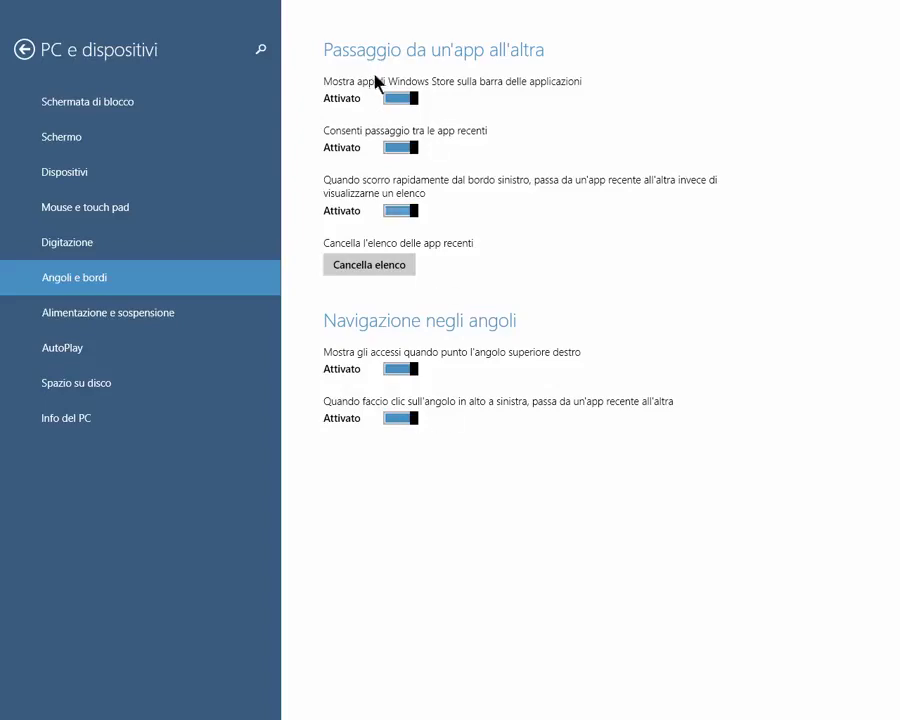
pyautogui.click(5, 710)
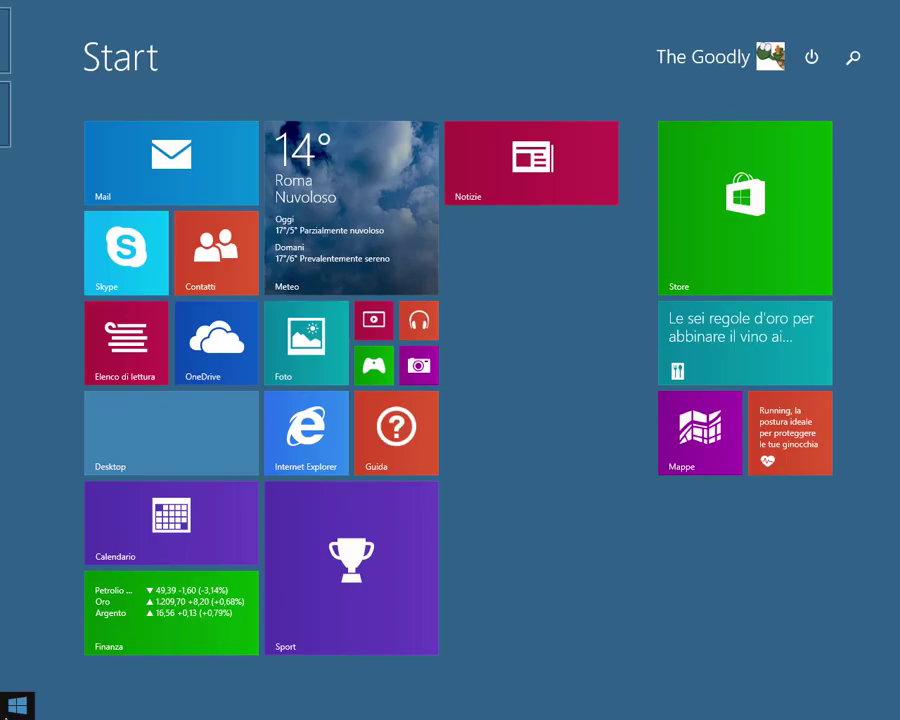
pyautogui.click(189, 466)
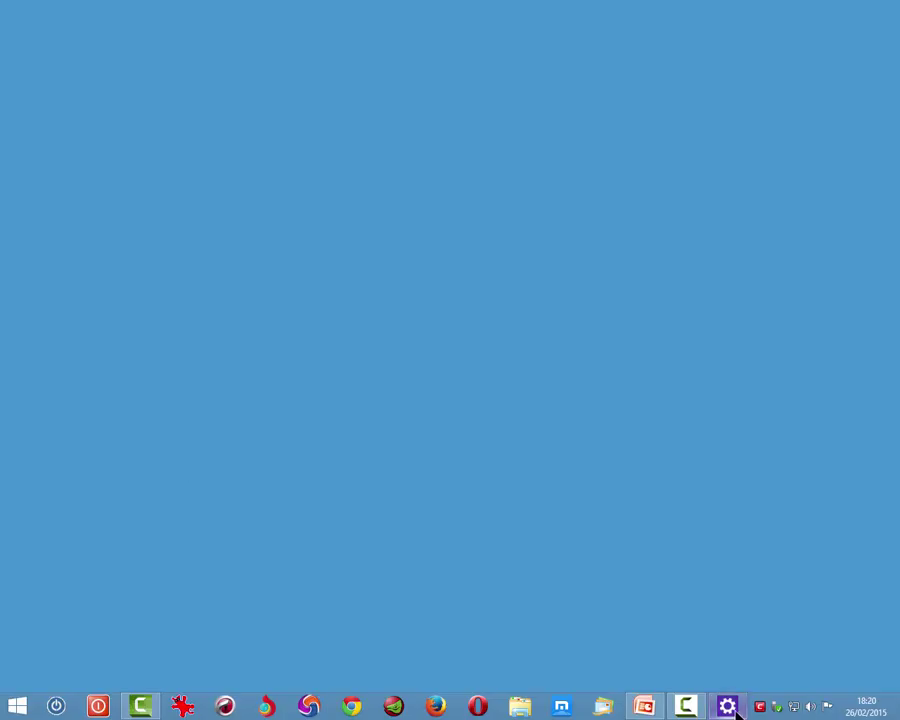
pyautogui.moveTo(728, 708)
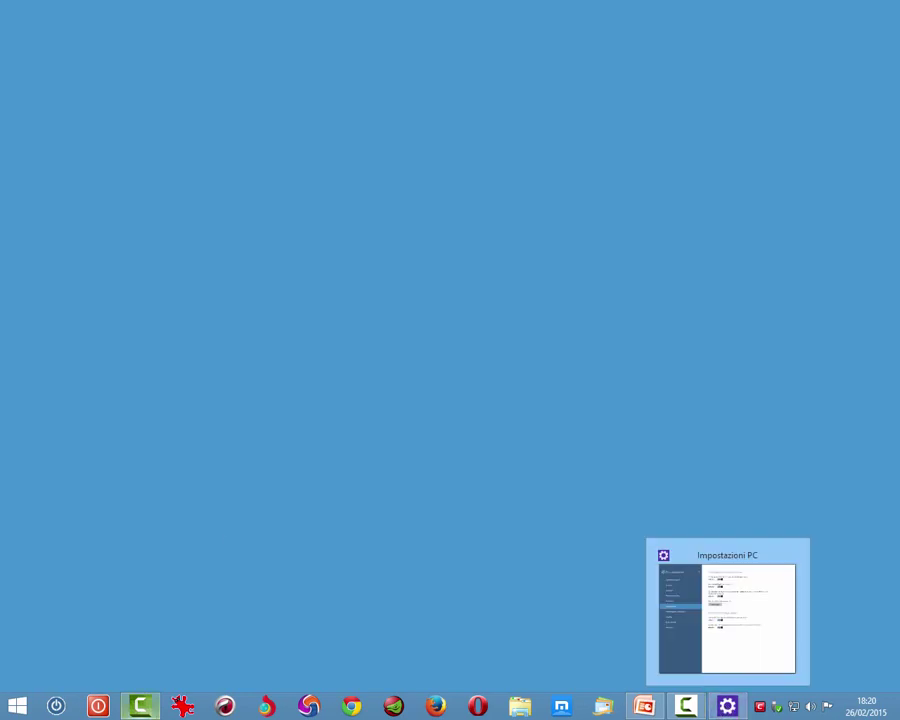
pyautogui.click(28, 62)
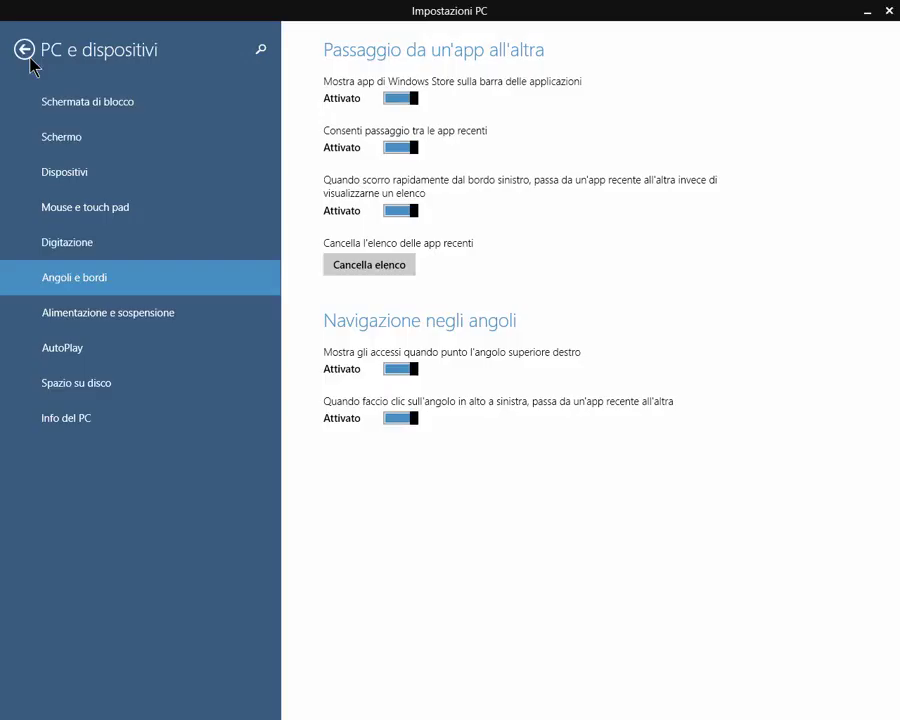
# Turn off showing Windows Store apps on the taskbar and check the effect on the desktop taskbar.
pyautogui.click(402, 99)
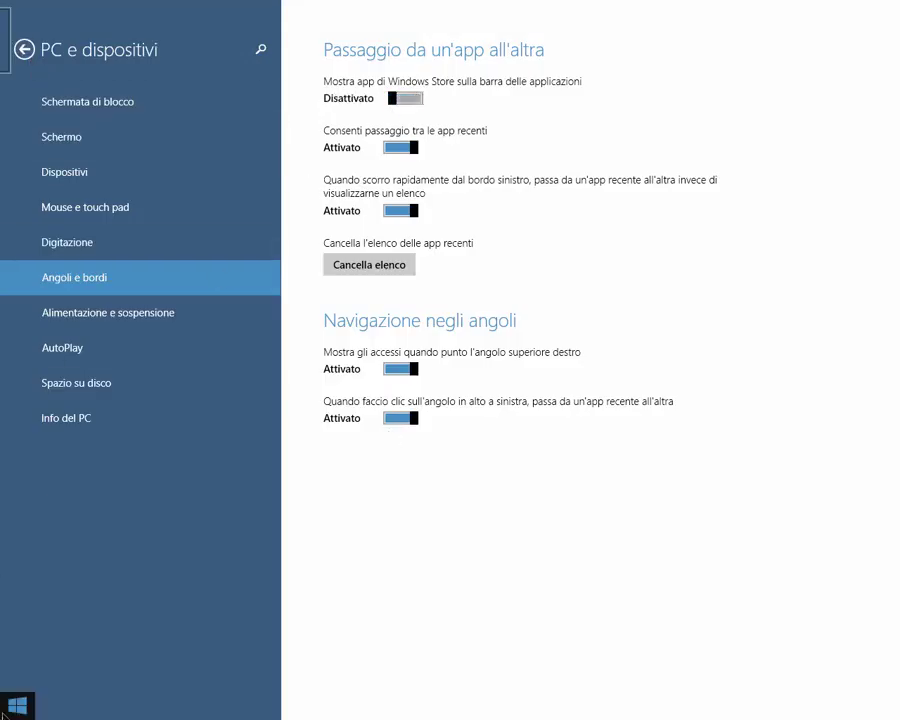
pyautogui.click(8, 706)
pyautogui.click(239, 418)
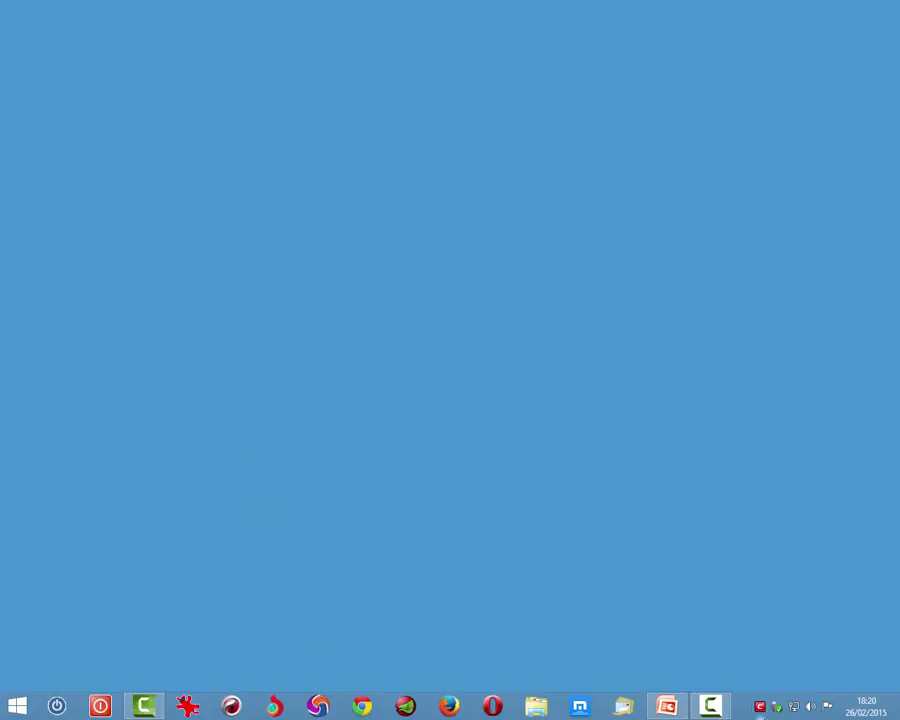
# Return to Impostazioni PC with the recent-app switcher and turn showing Windows Store apps on the taskbar back on.
pyautogui.click(8, 706)
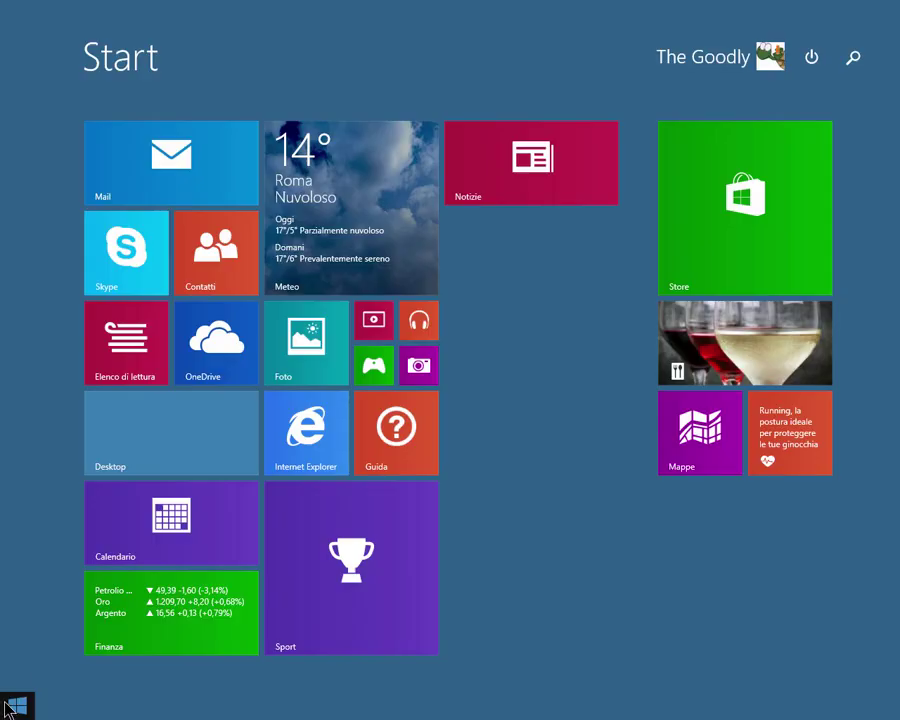
pyautogui.click(2, 10)
pyautogui.moveTo(4, 92)
pyautogui.click(30, 55)
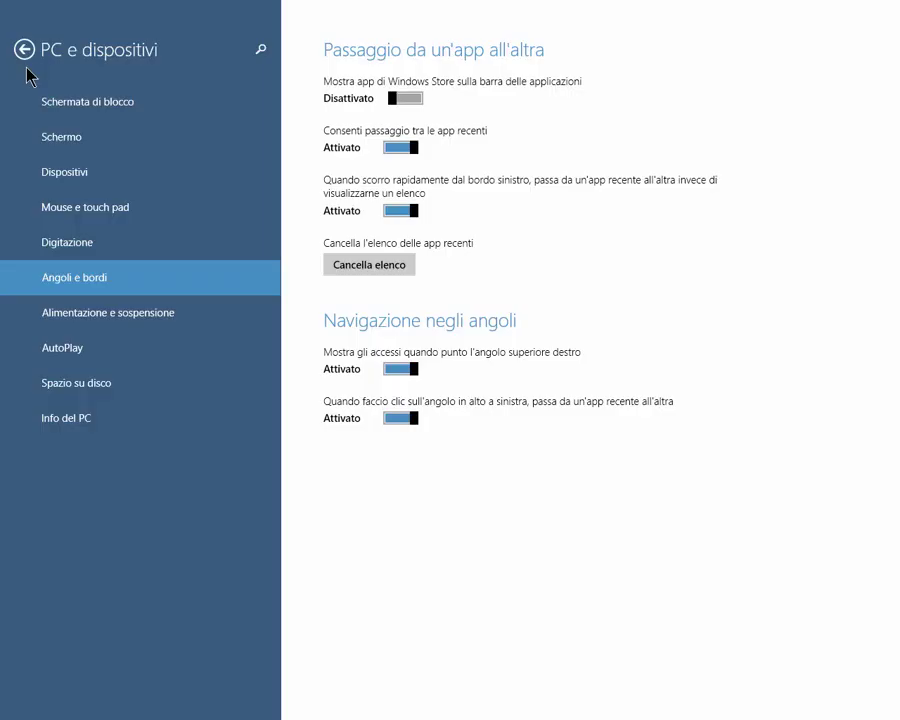
pyautogui.click(402, 100)
# Turn the Consenti passaggio tra le app recenti option off and back on to see which options depend on it.
pyautogui.click(410, 147)
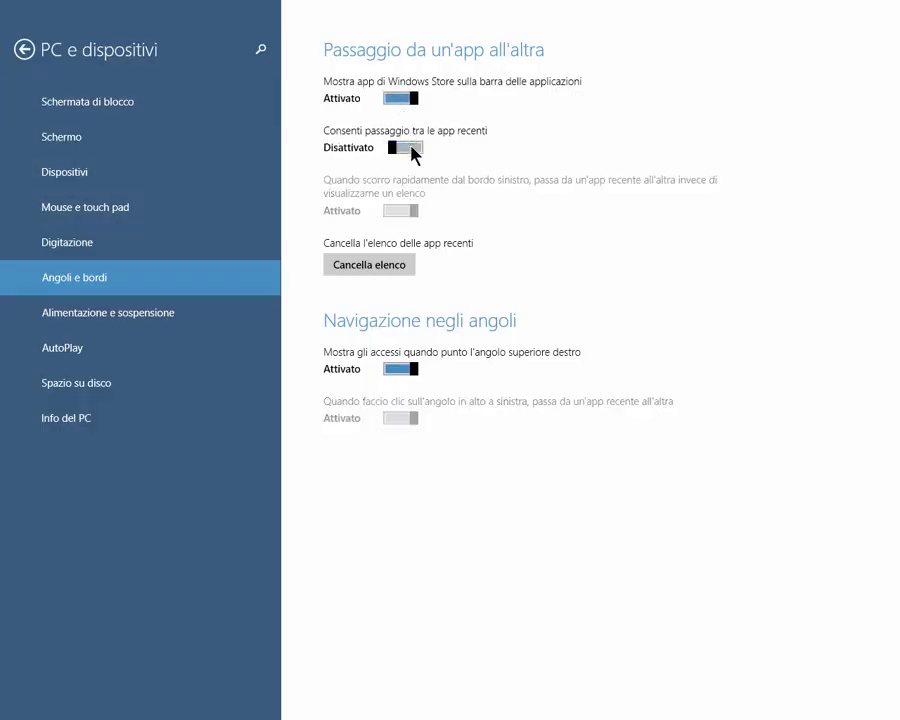
pyautogui.click(402, 147)
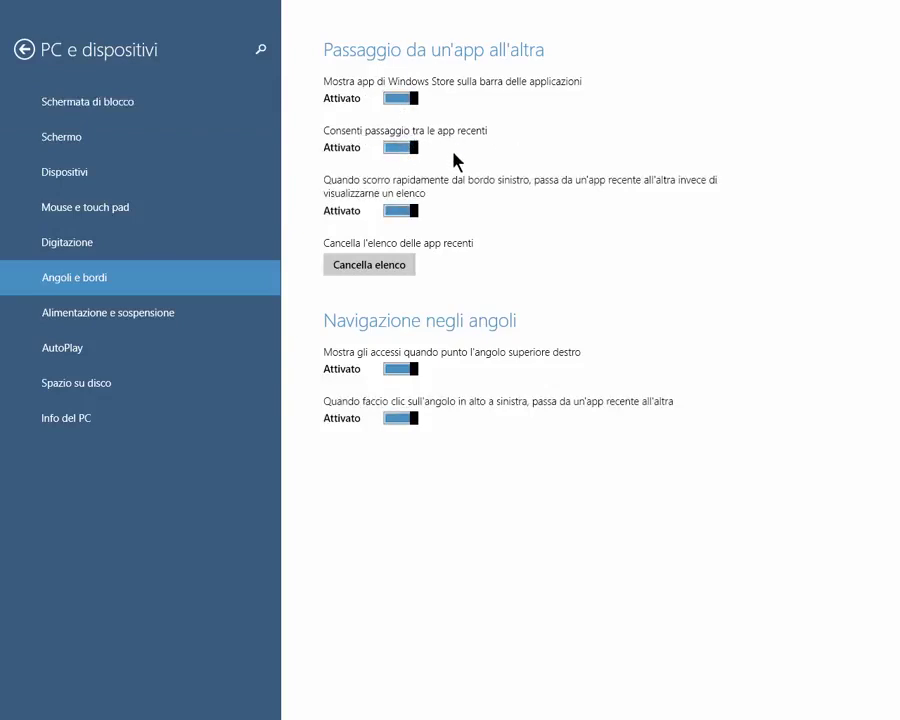
# Turn off Consenti passaggio tra le app recenti, test the corners on the Start screen, and return to Impostazioni PC.
pyautogui.click(410, 152)
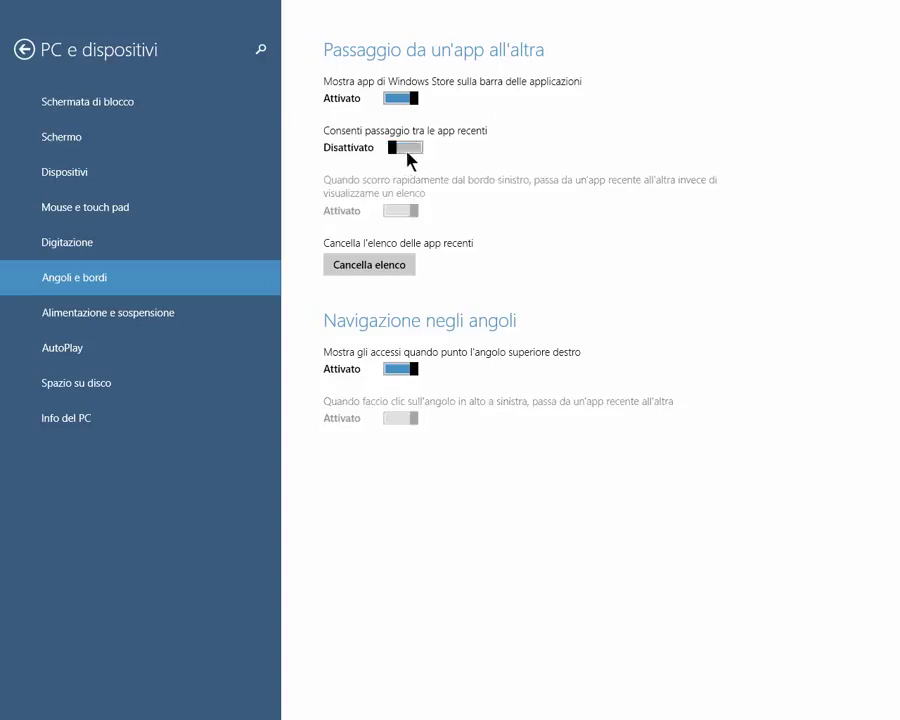
pyautogui.press('super')
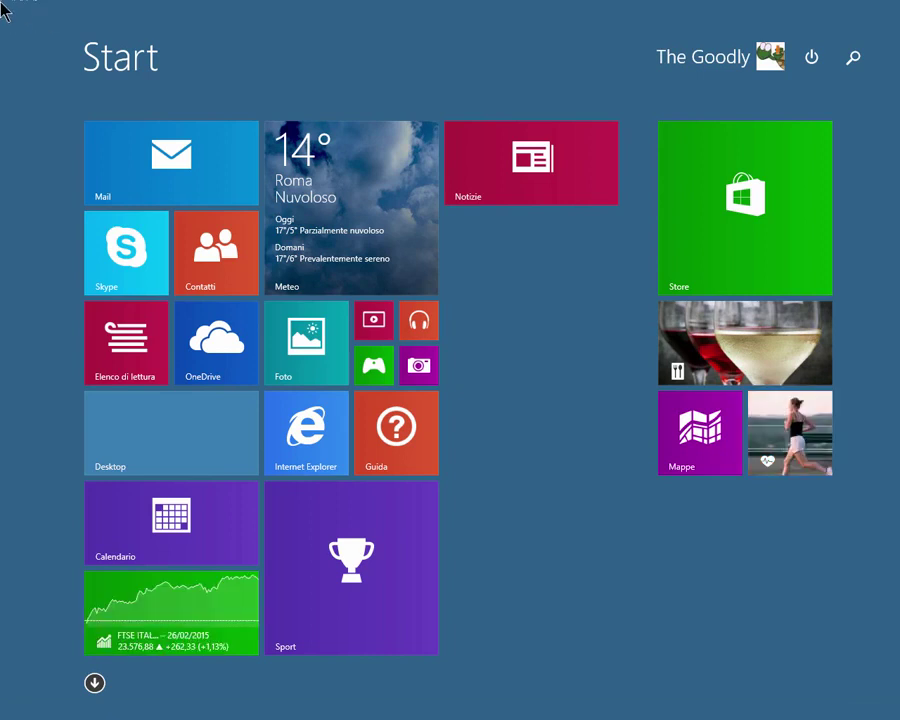
pyautogui.moveTo(9, 709)
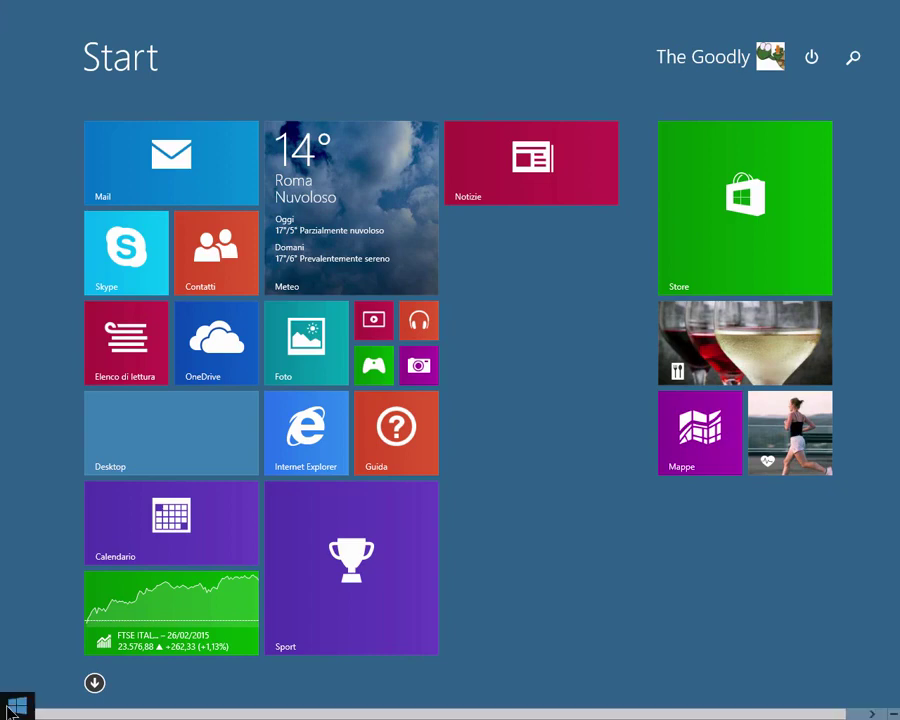
pyautogui.click(14, 706)
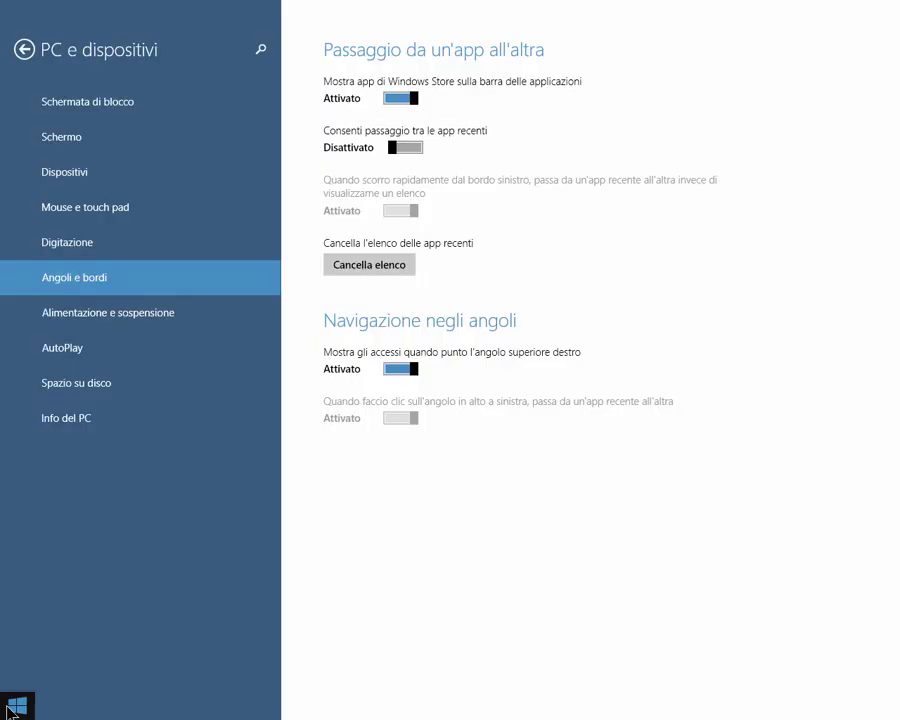
# Turn Consenti passaggio tra le app recenti back on and use the recent-app list on the Start screen to reopen Impostazioni PC.
pyautogui.click(405, 147)
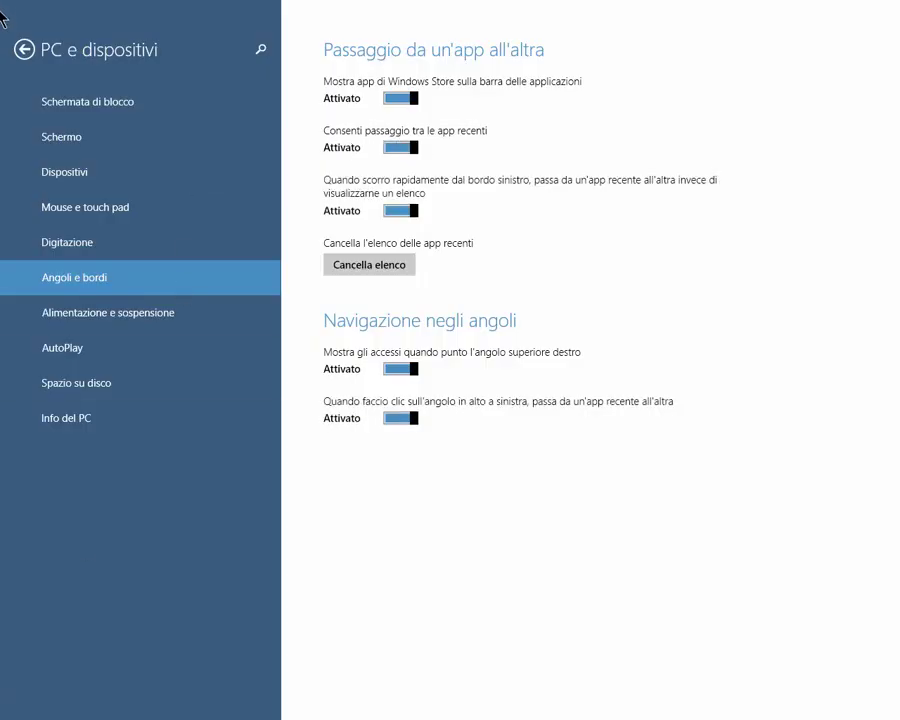
pyautogui.click(12, 705)
pyautogui.moveTo(26, 26)
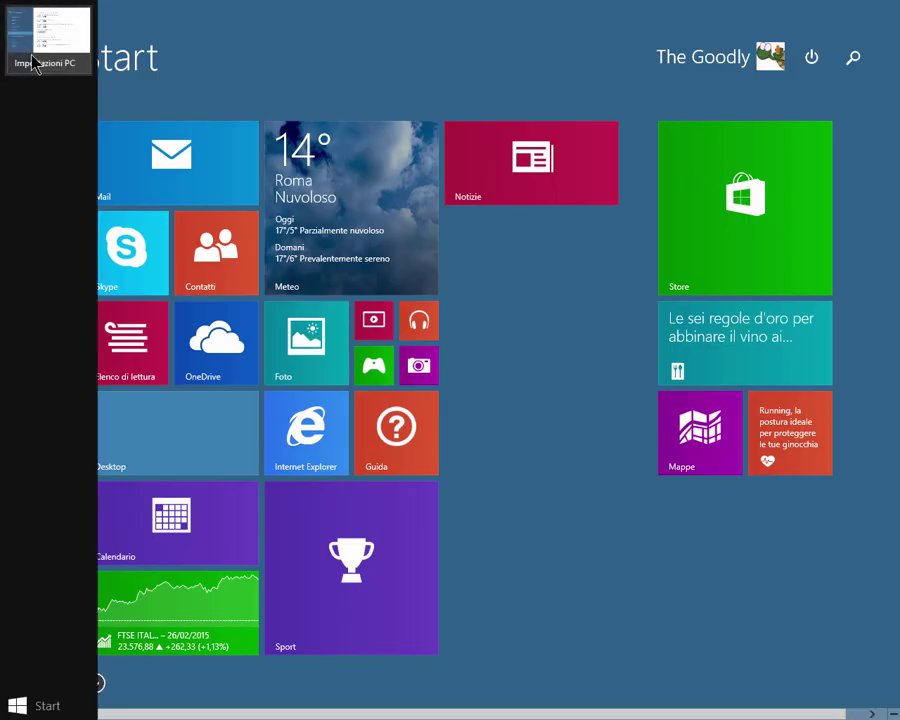
pyautogui.click(74, 12)
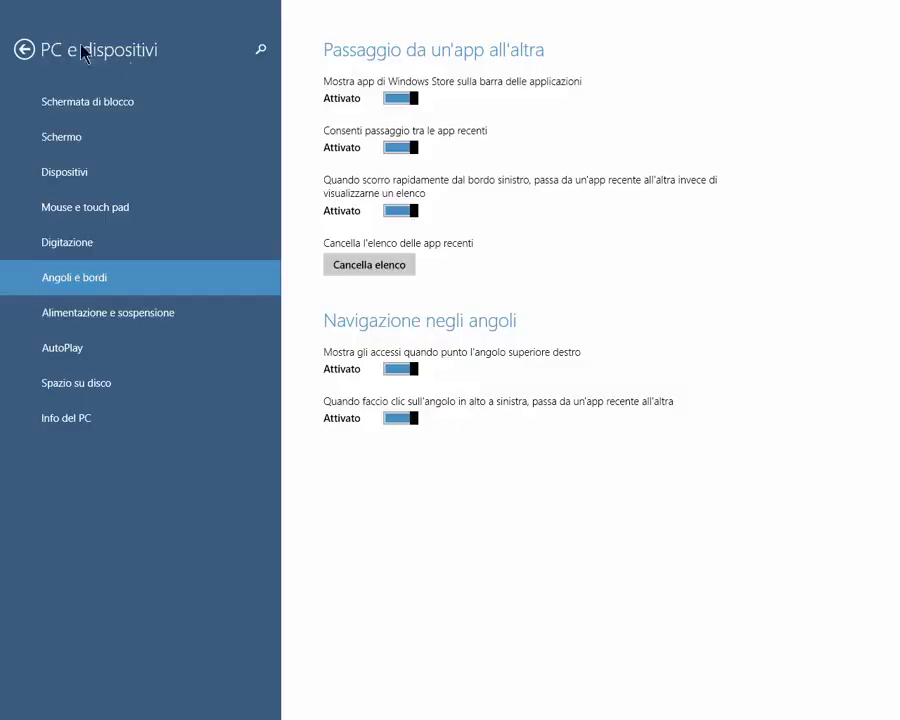
# Clear the list of recent apps and test corner switching by cycling through the open apps back to Impostazioni PC.
pyautogui.click(366, 266)
pyautogui.click(3, 9)
pyautogui.click(3, 9)
pyautogui.click(3, 9)
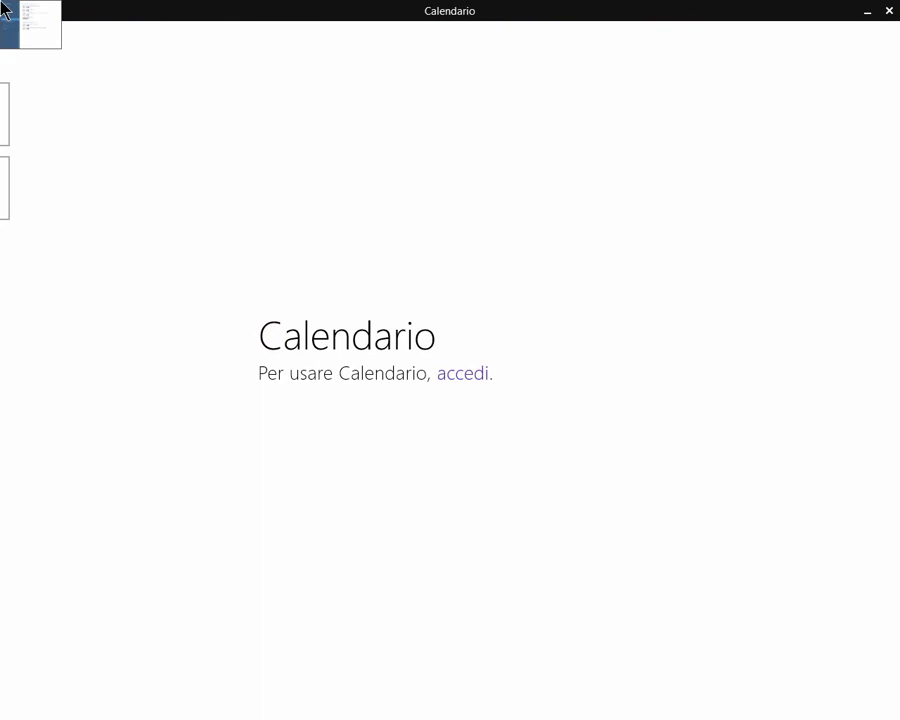
pyautogui.click(3, 9)
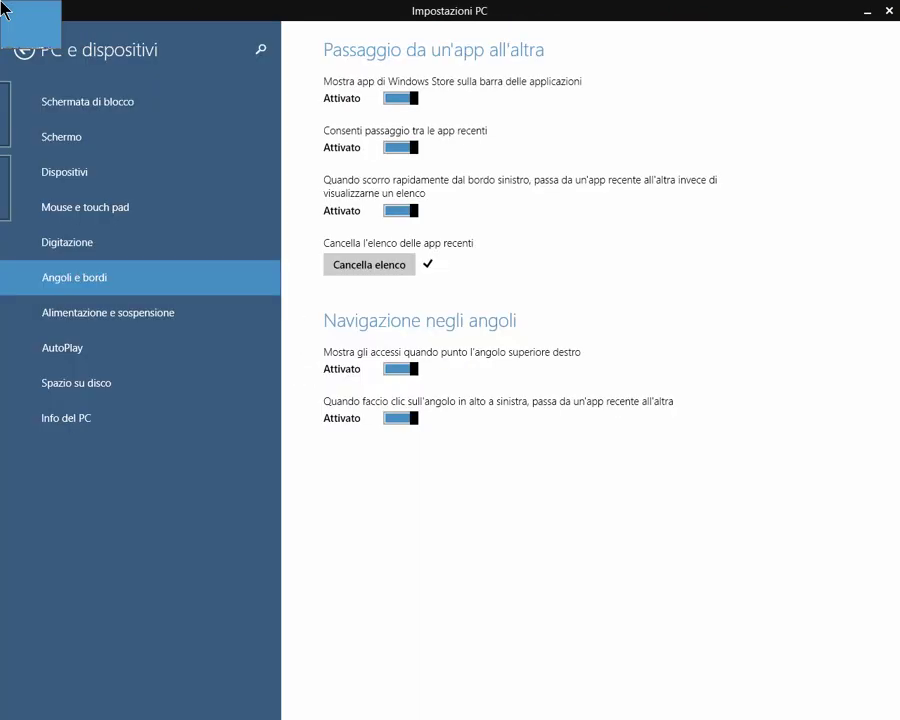
# Turn the Navigazione negli angoli option for switching recent apps from the corner off and back on.
pyautogui.click(398, 419)
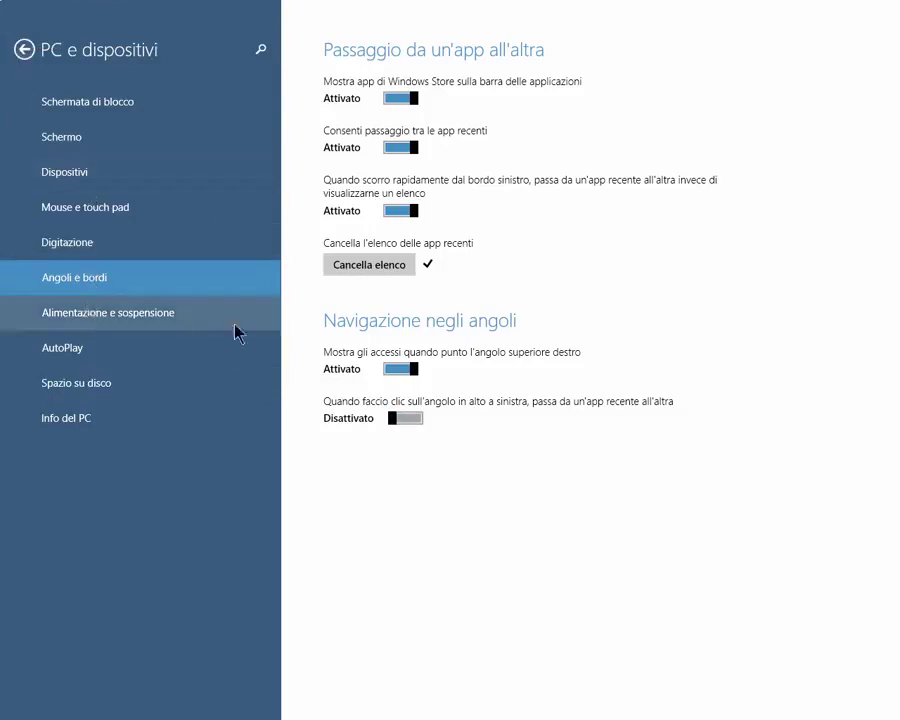
pyautogui.click(381, 419)
# Open the Alimentazione e sospensione settings and examine the available timeouts for Schermo and Sospensione.
pyautogui.click(137, 318)
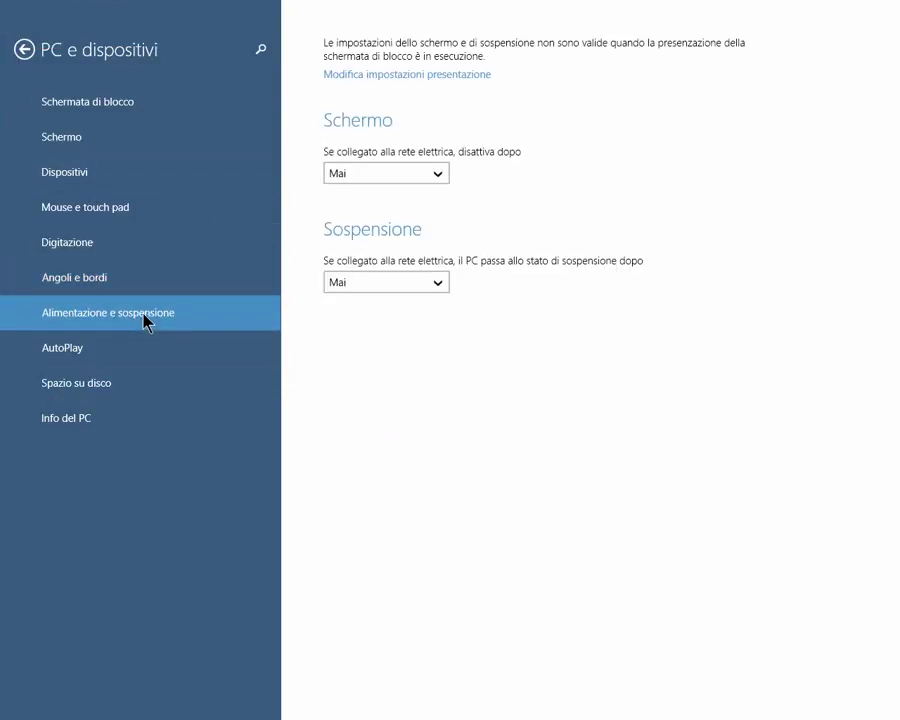
pyautogui.click(435, 178)
pyautogui.click(434, 180)
pyautogui.click(441, 178)
pyautogui.click(408, 261)
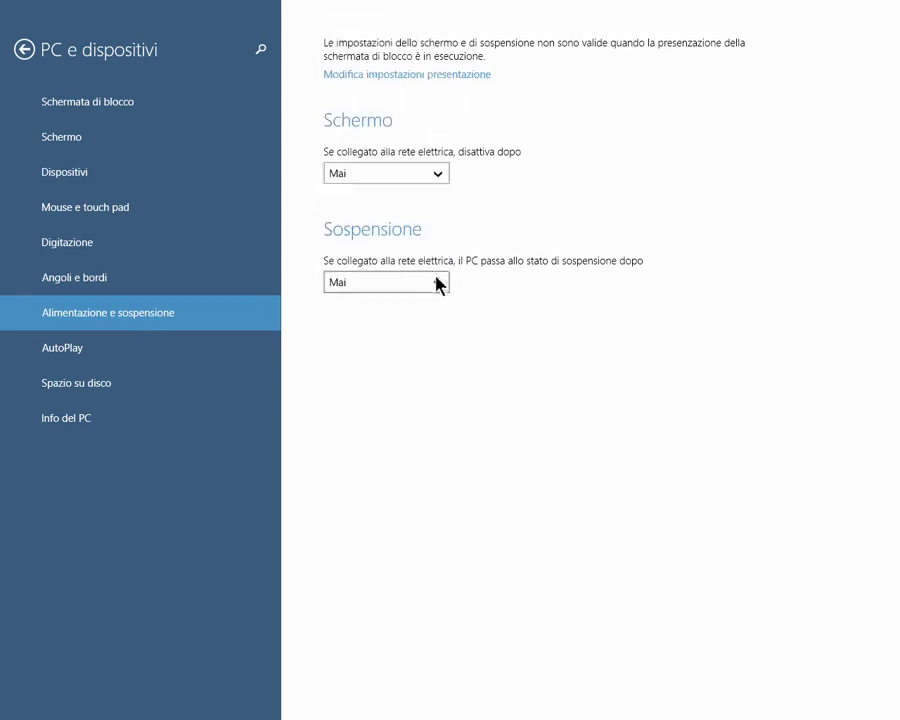
pyautogui.click(436, 285)
pyautogui.click(426, 286)
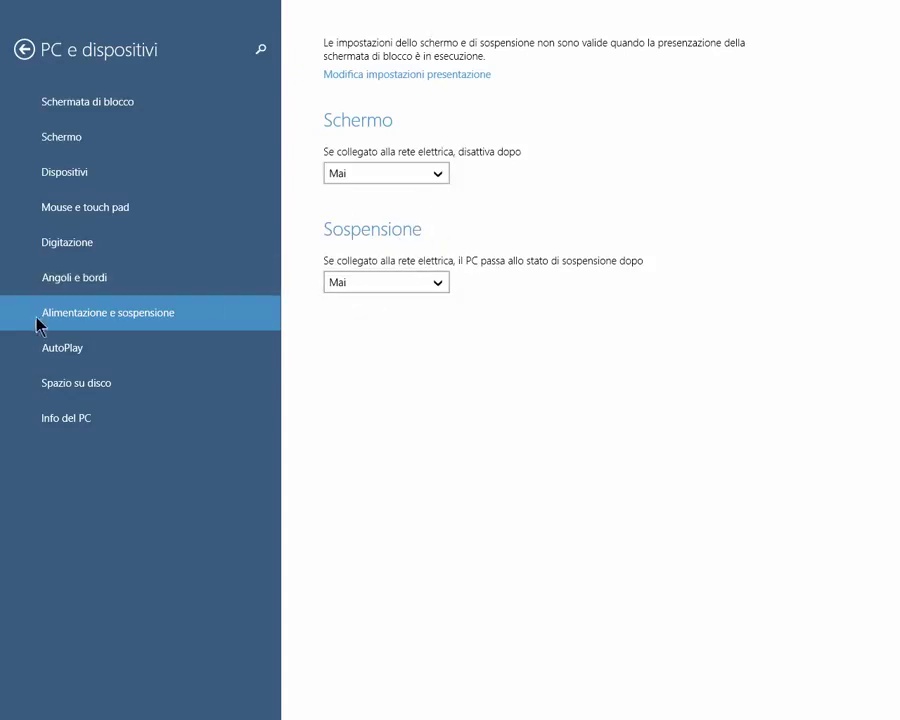
# Open the AutoPlay settings and switch AutoPlay for all media and devices on and back off.
pyautogui.click(51, 358)
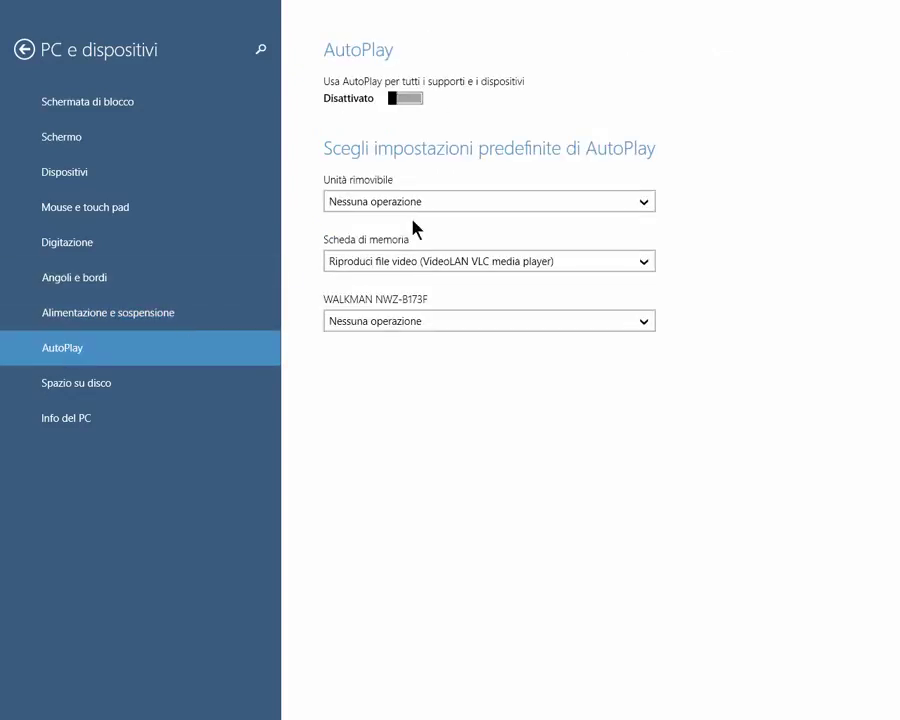
pyautogui.click(406, 100)
pyautogui.click(407, 104)
# Examine the default AutoPlay actions offered for Unità rimovibile and the WALKMAN NWZ-B173F, keeping Nessuna operazione for both.
pyautogui.click(644, 203)
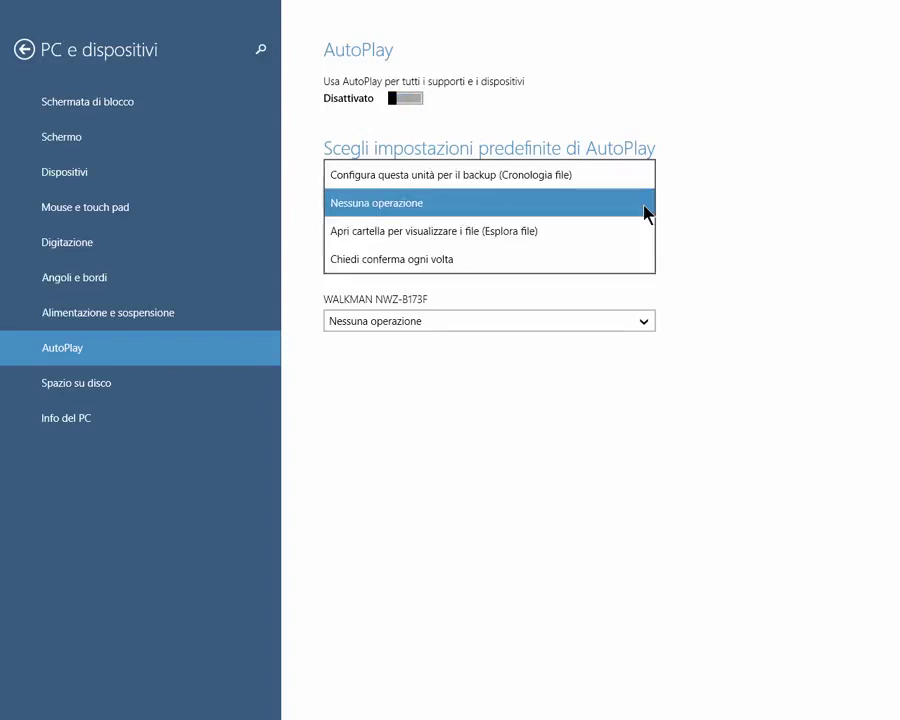
pyautogui.click(646, 208)
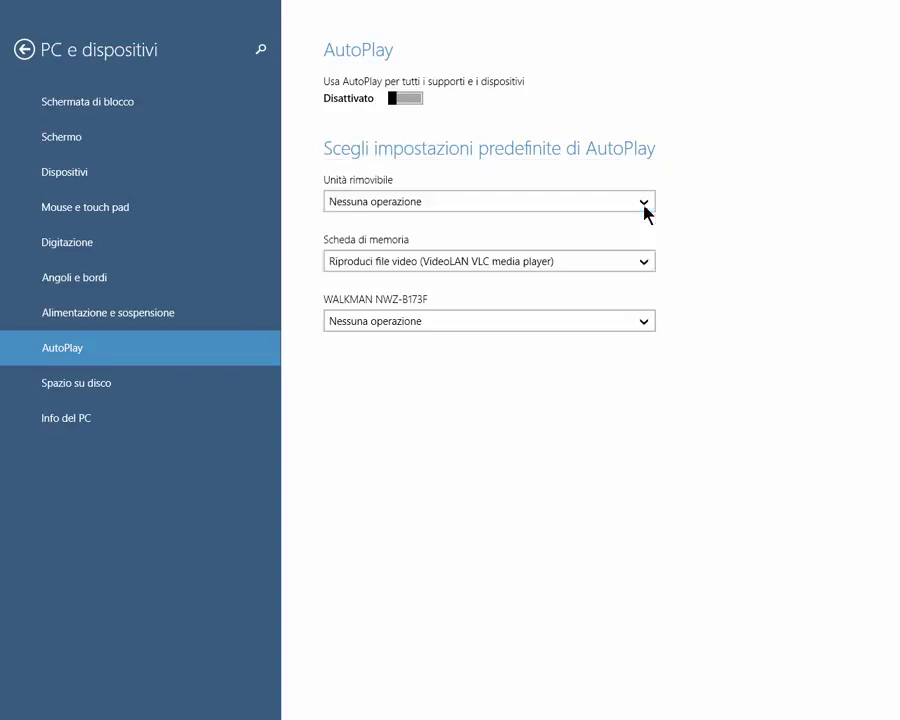
pyautogui.click(645, 323)
pyautogui.click(648, 323)
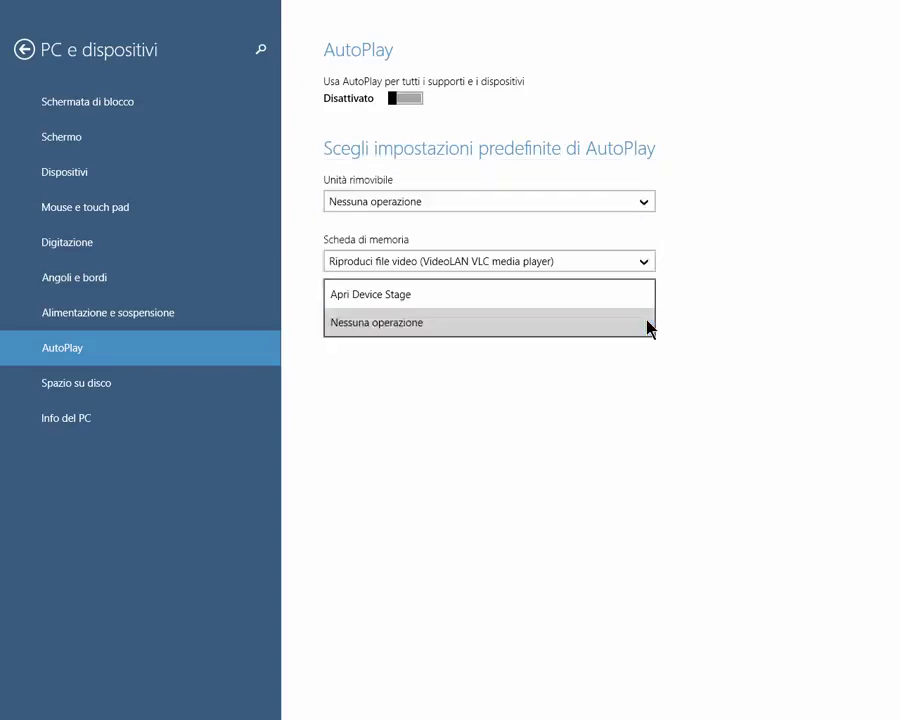
# Review the Spazio su disco and Info del PC pages, and return to the main Impostazioni PC page.
pyautogui.click(66, 390)
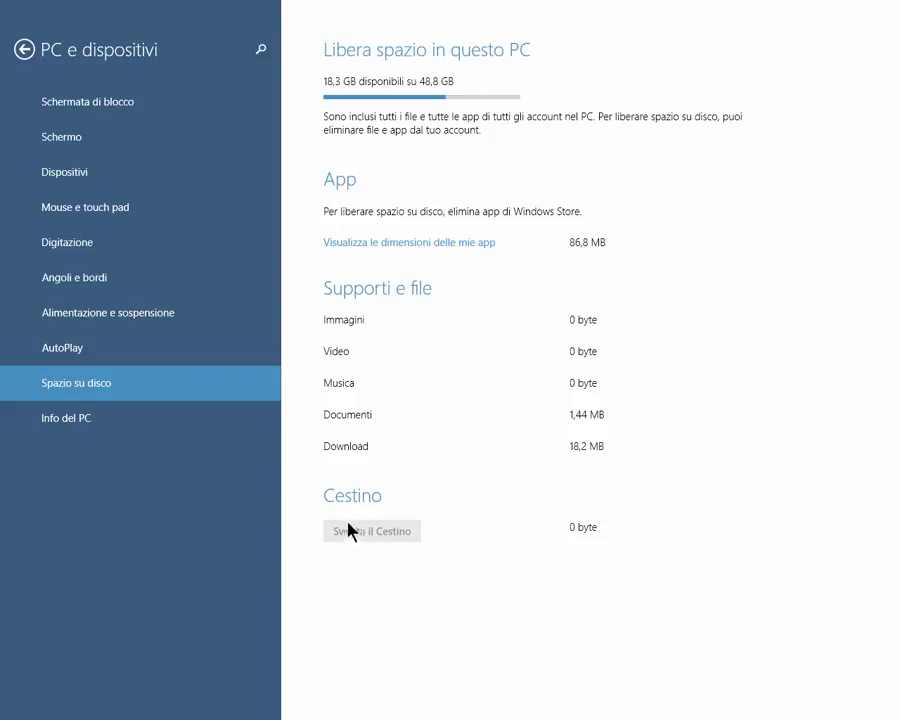
pyautogui.click(57, 424)
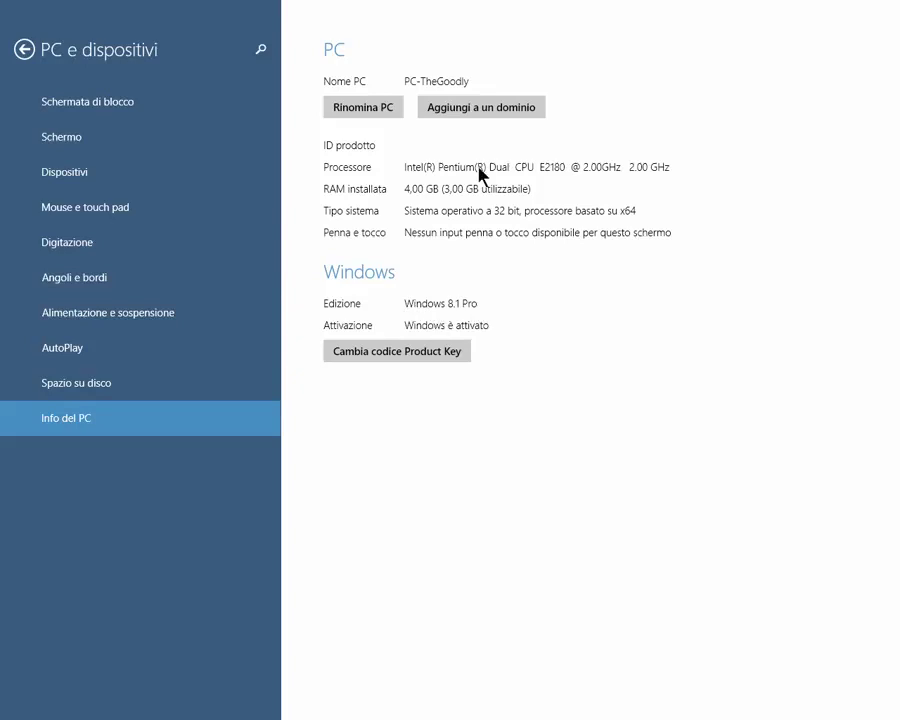
pyautogui.click(22, 52)
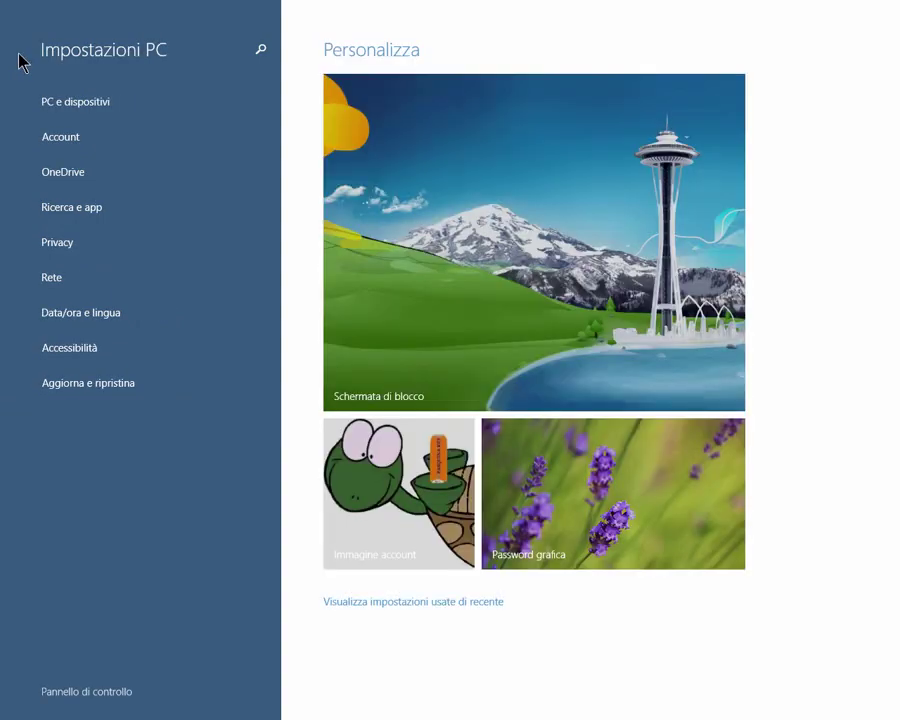